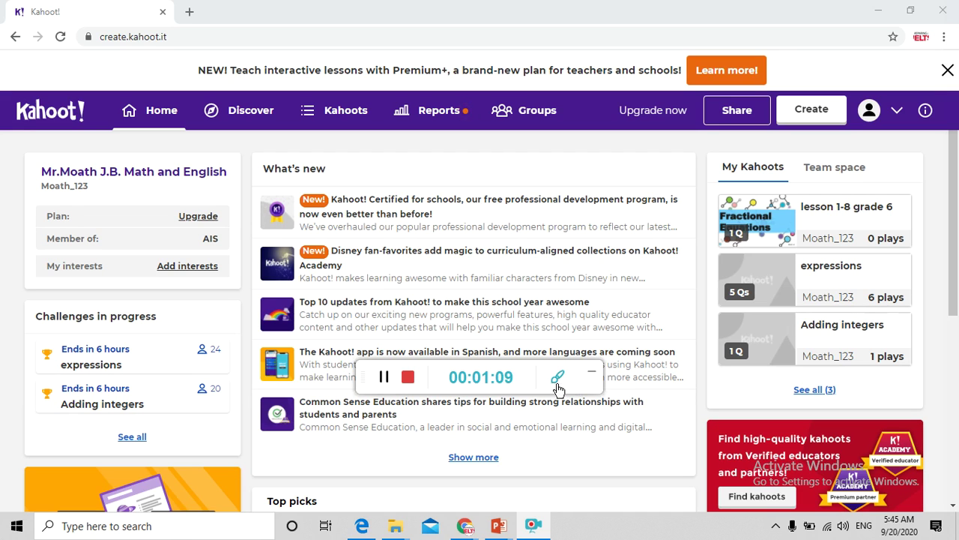
Open the My Kahoots page and scroll through the three existing kahoots.
drag(576, 388, 510, 73)
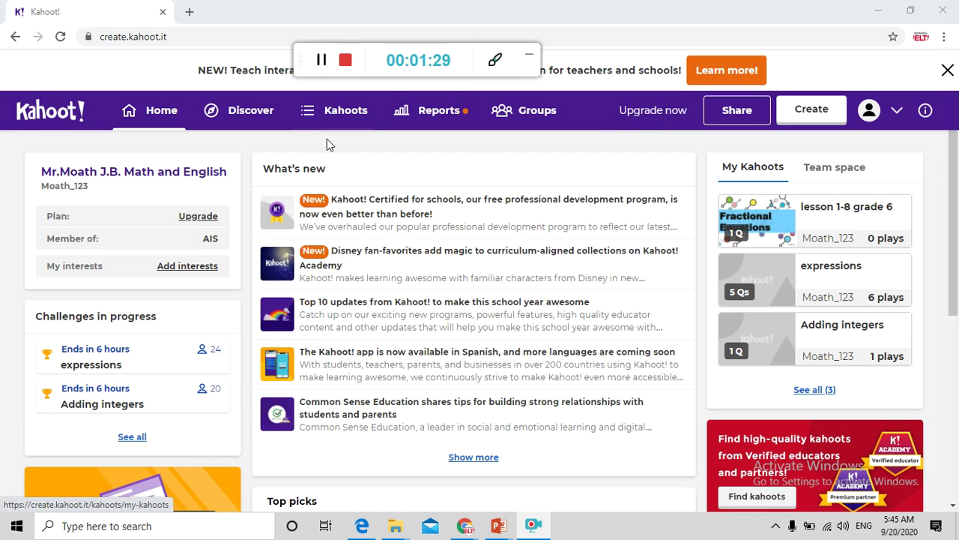
click(151, 113)
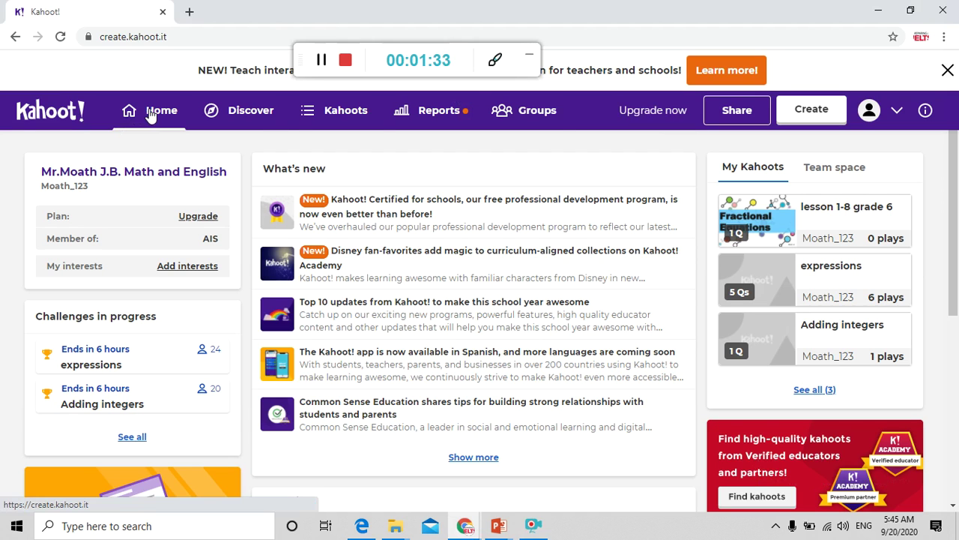
click(354, 114)
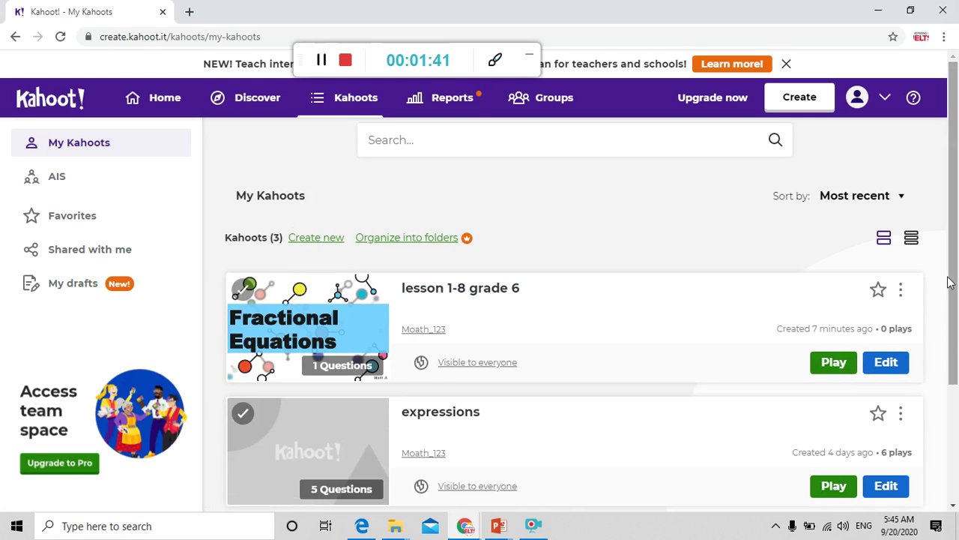
drag(948, 281, 950, 390)
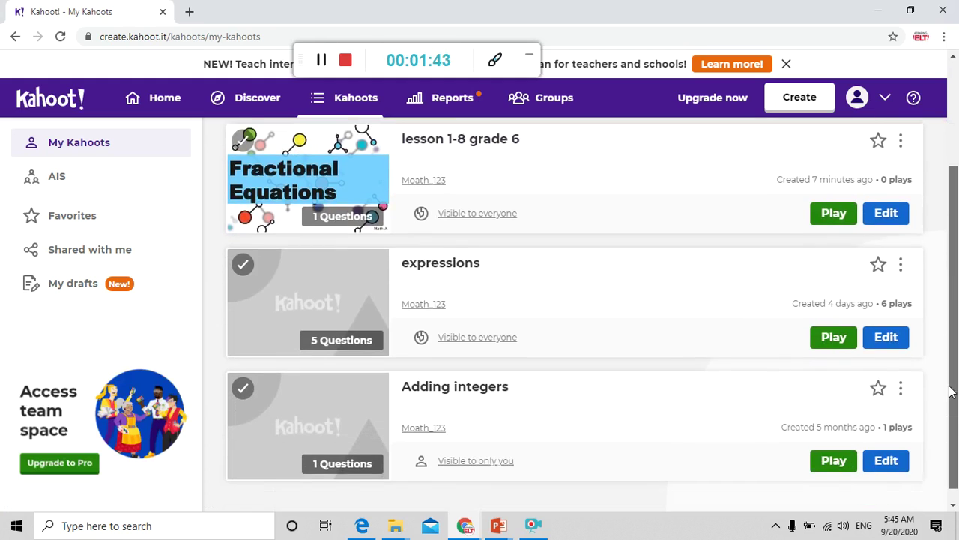
scroll(950, 397, up, 2)
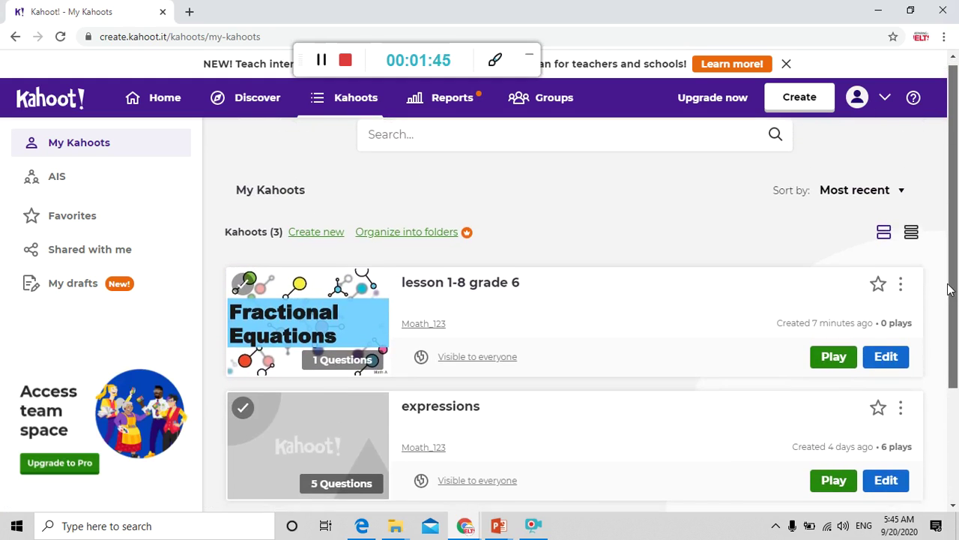
scroll(948, 289, down, 1)
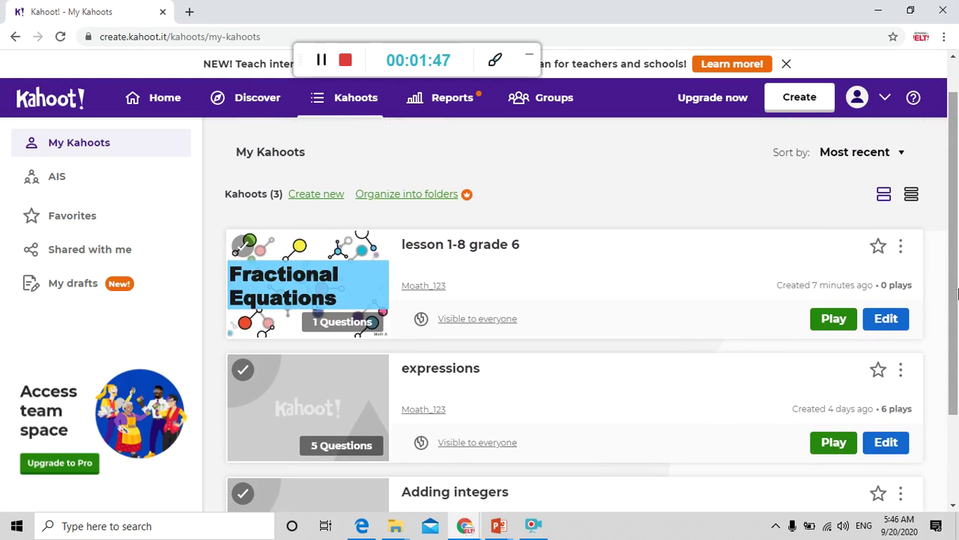
scroll(958, 294, up, 1)
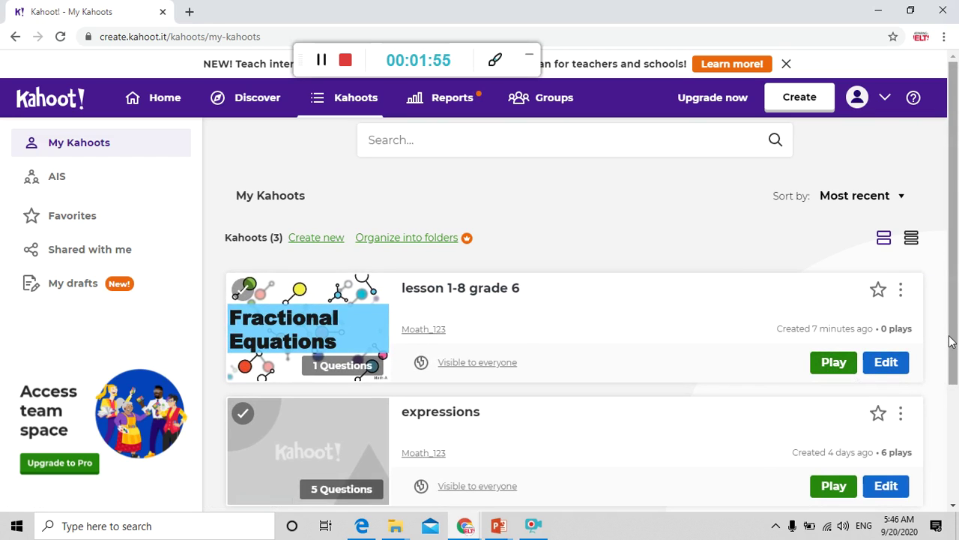
mouse_move(950, 342)
mouse_down()
mouse_move(951, 371)
mouse_move(951, 349)
mouse_up()
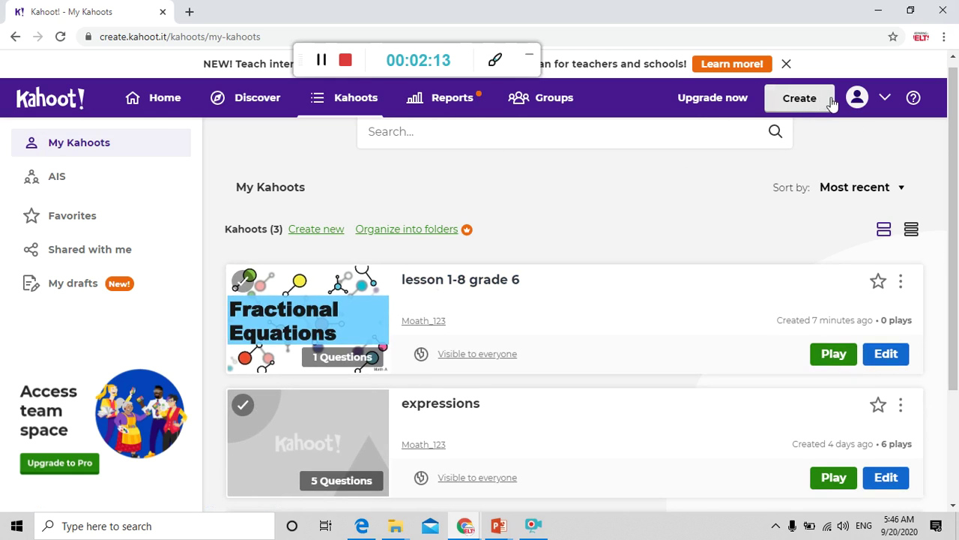
Start a blank new kahoot titled 'Lesson 2-4, 2-5 grade 5 Math'.
click(801, 101)
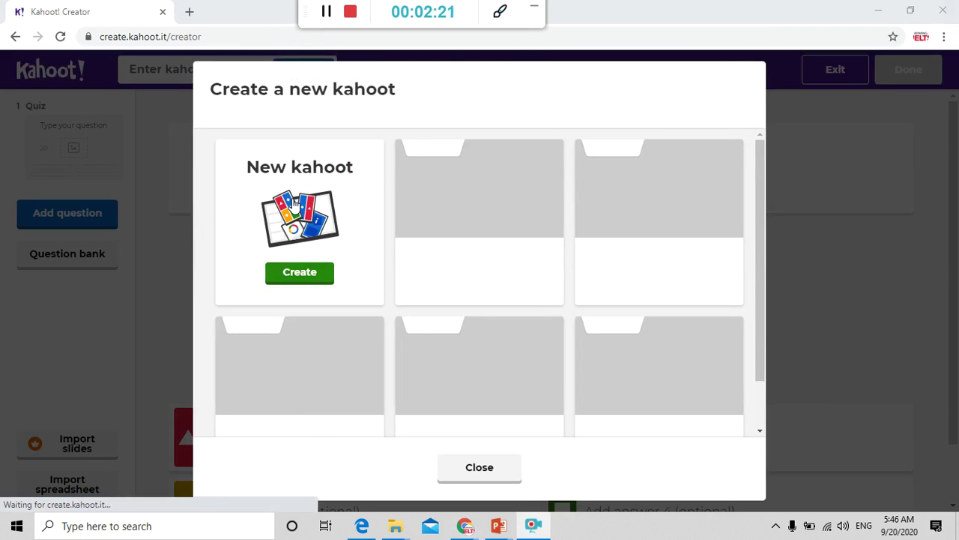
click(306, 279)
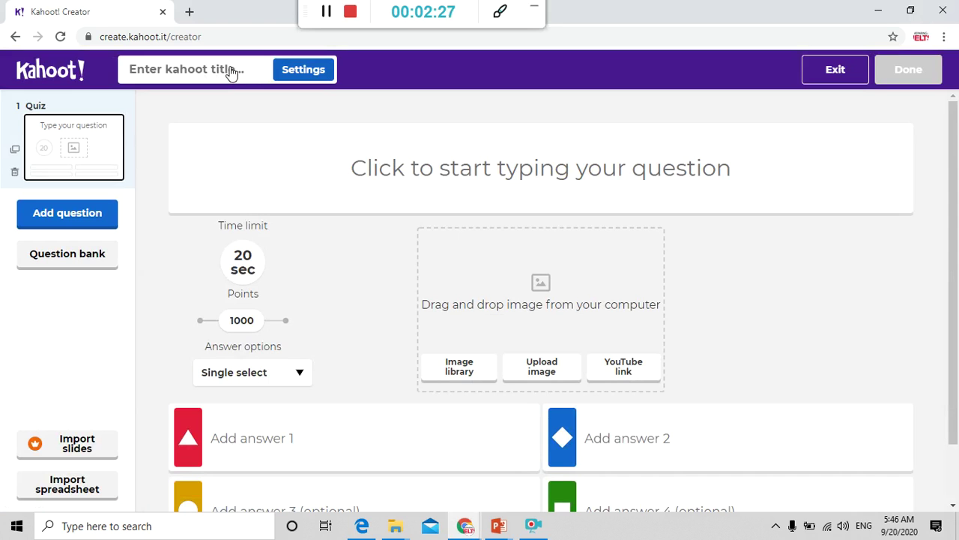
click(232, 71)
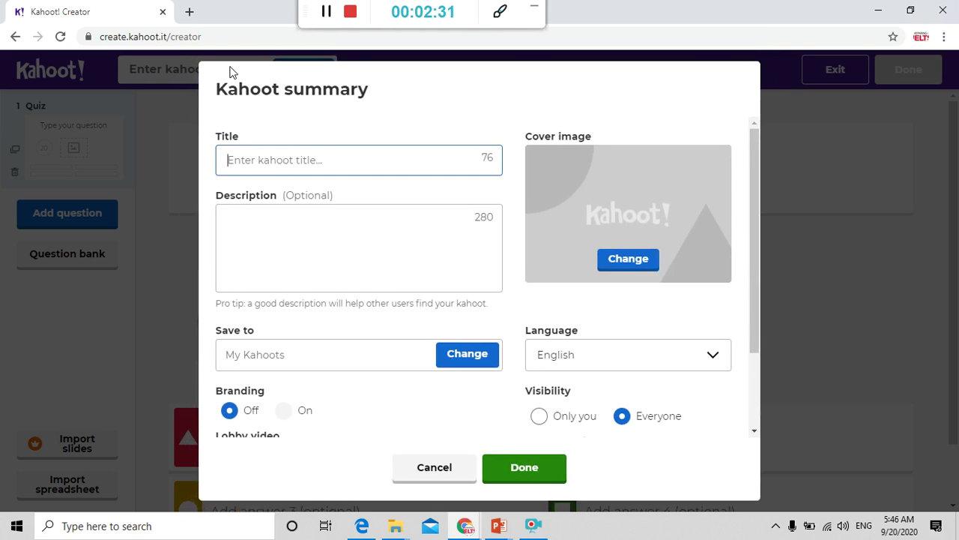
text(Lesson )
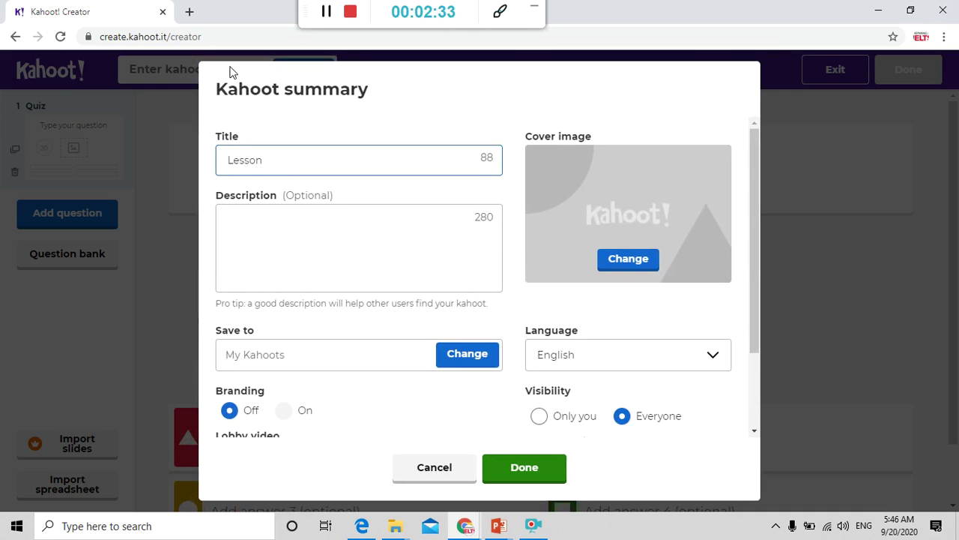
text(2-4, 2-5 grade )
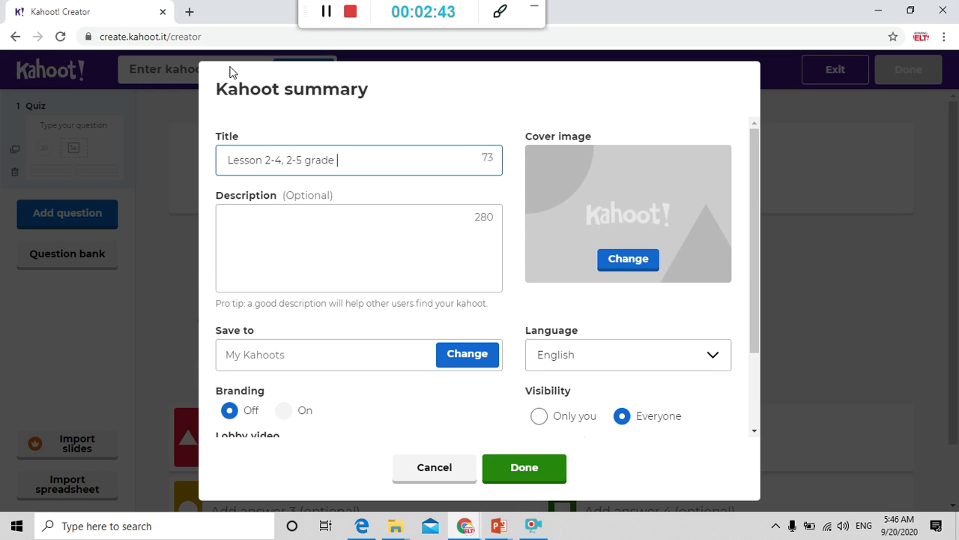
text(5 Math)
click(260, 230)
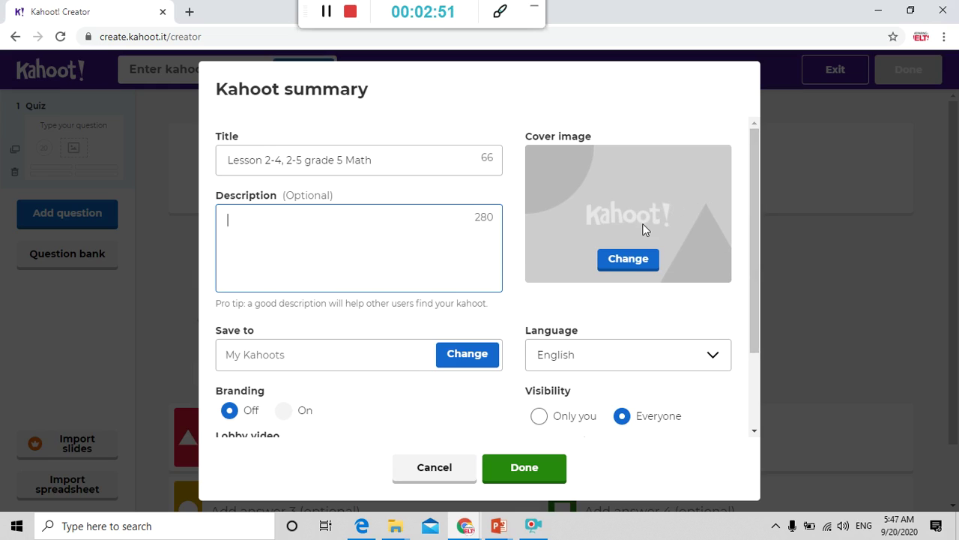
Set the cover image to the library photo of a child holding a calculator.
click(628, 260)
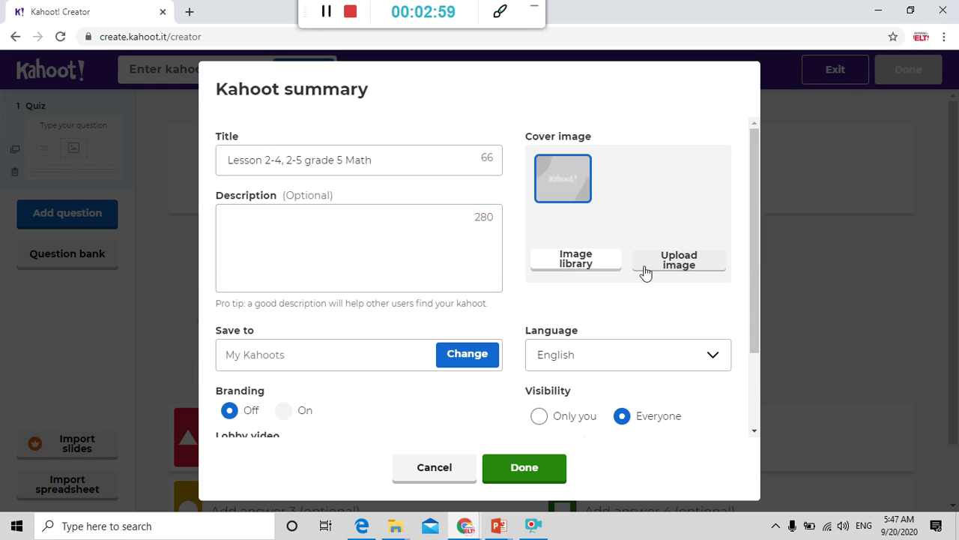
click(579, 268)
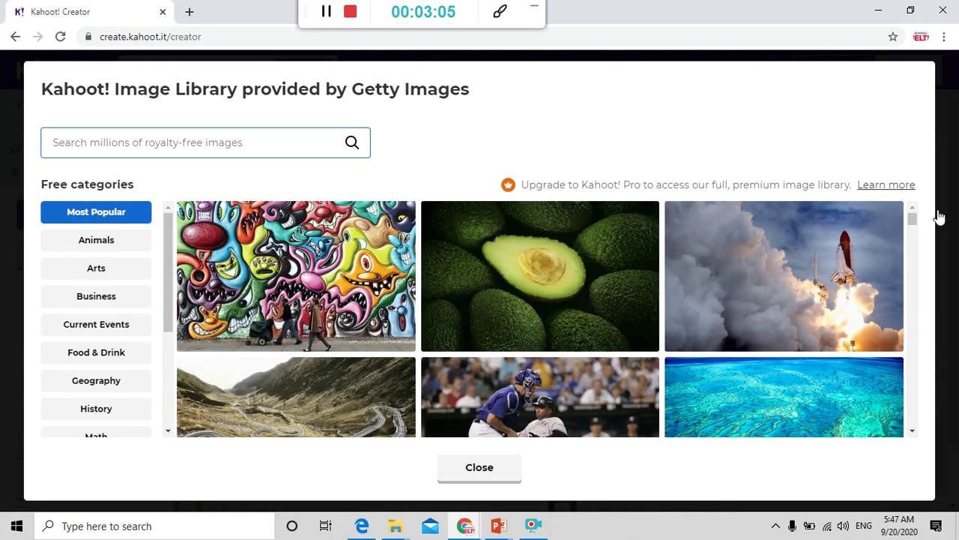
drag(911, 218, 913, 254)
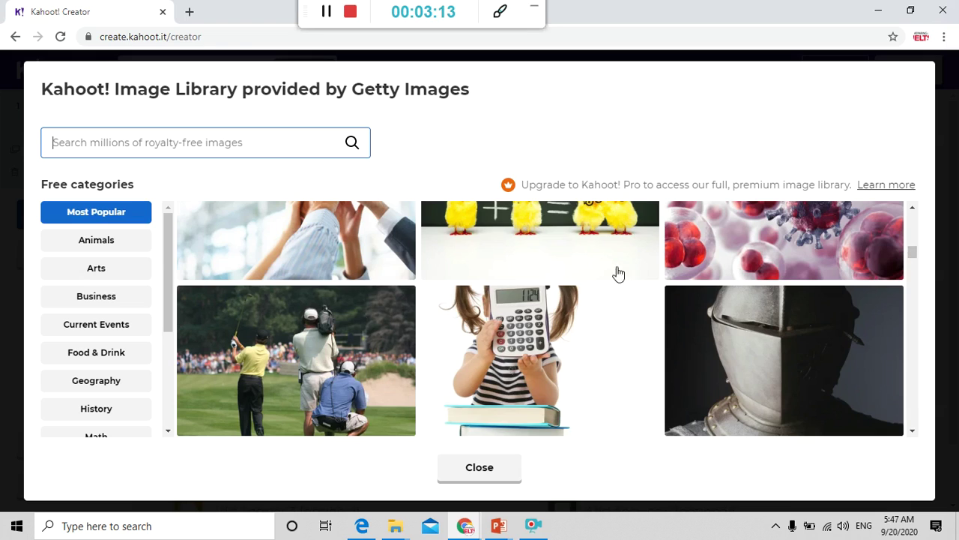
click(512, 300)
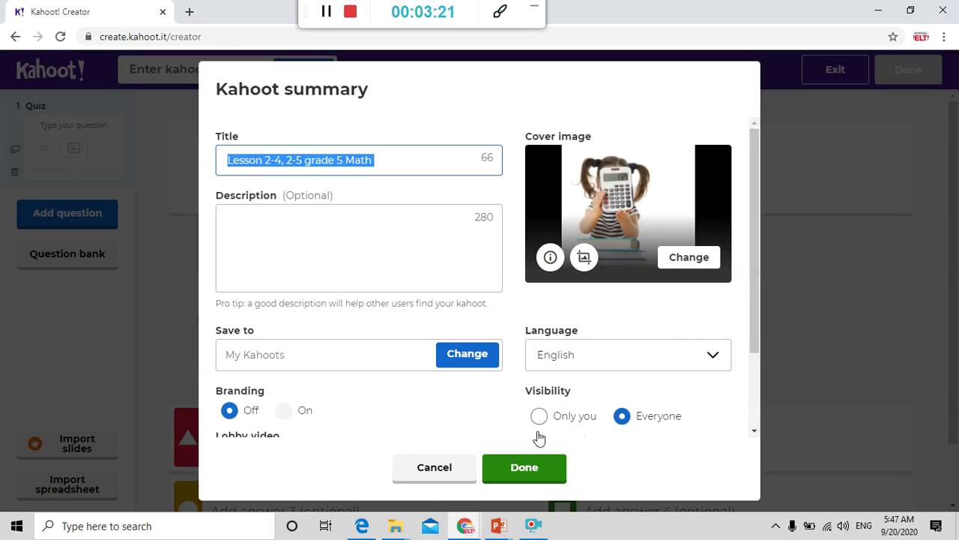
click(529, 477)
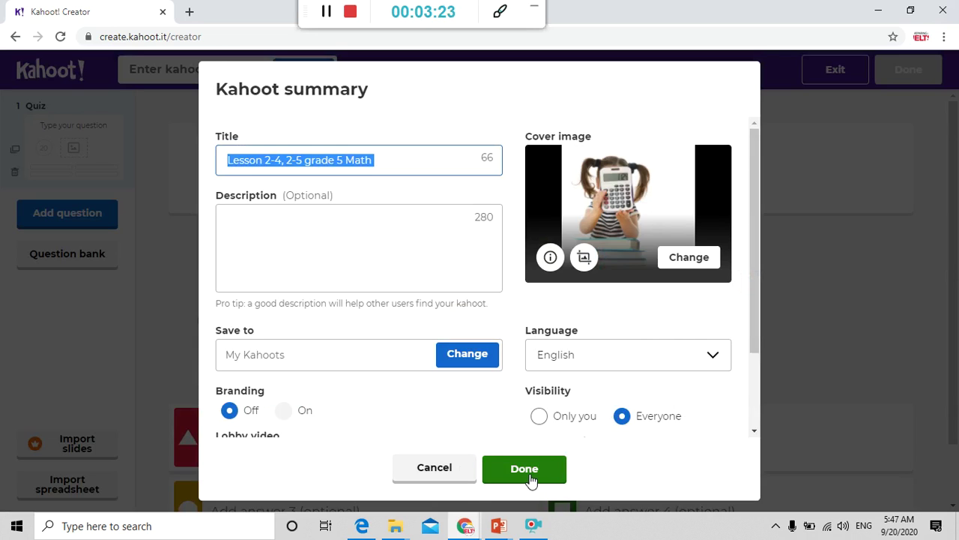
Close the summary and write the first question 'find the sum 2.4 + 3.36'.
click(529, 477)
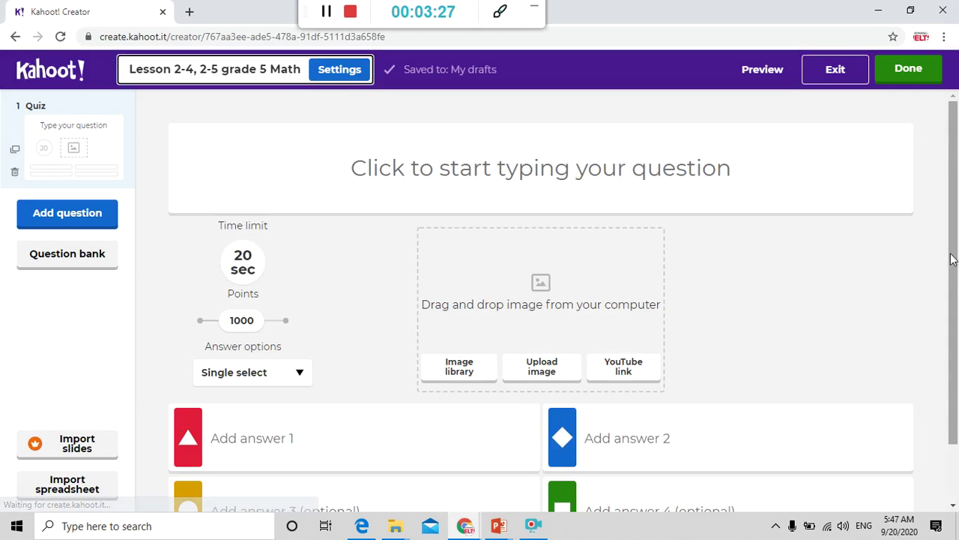
scroll(954, 306, down, 2)
scroll(955, 262, up, 1)
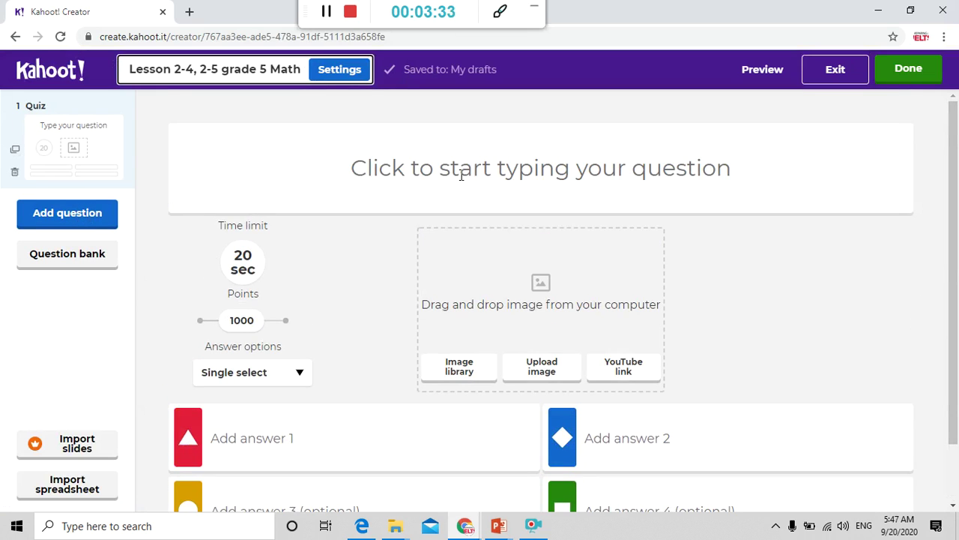
click(411, 169)
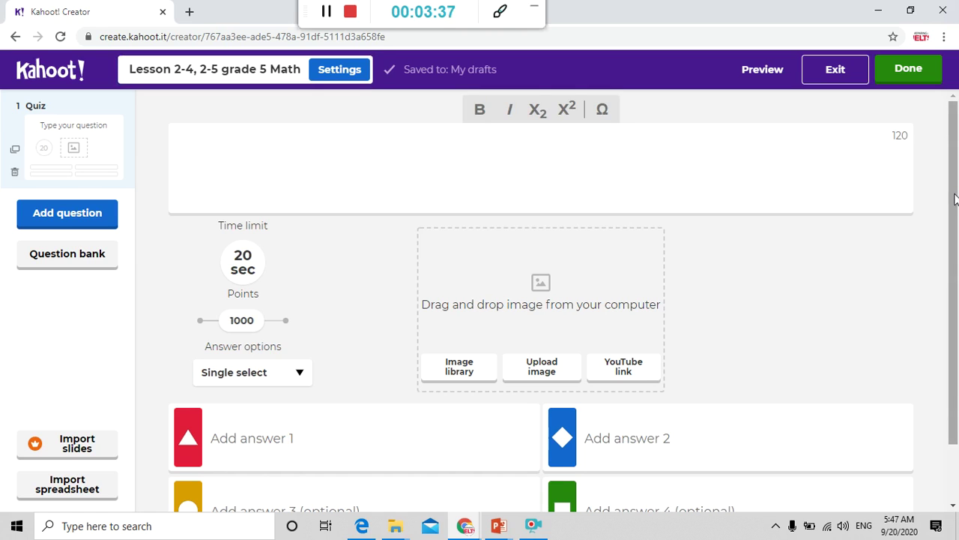
scroll(955, 199, down, 1)
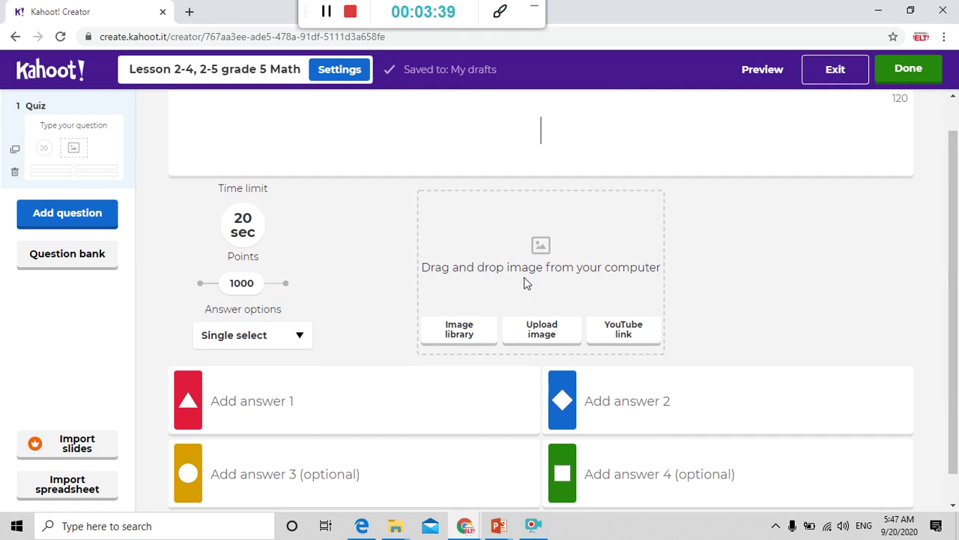
click(435, 341)
text(find the )
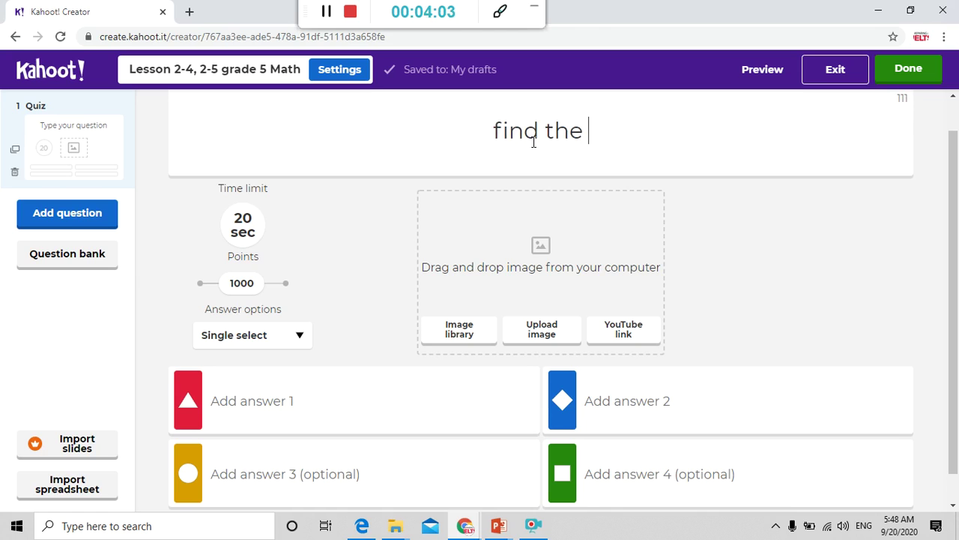
text(sume)
key(BackSpace)
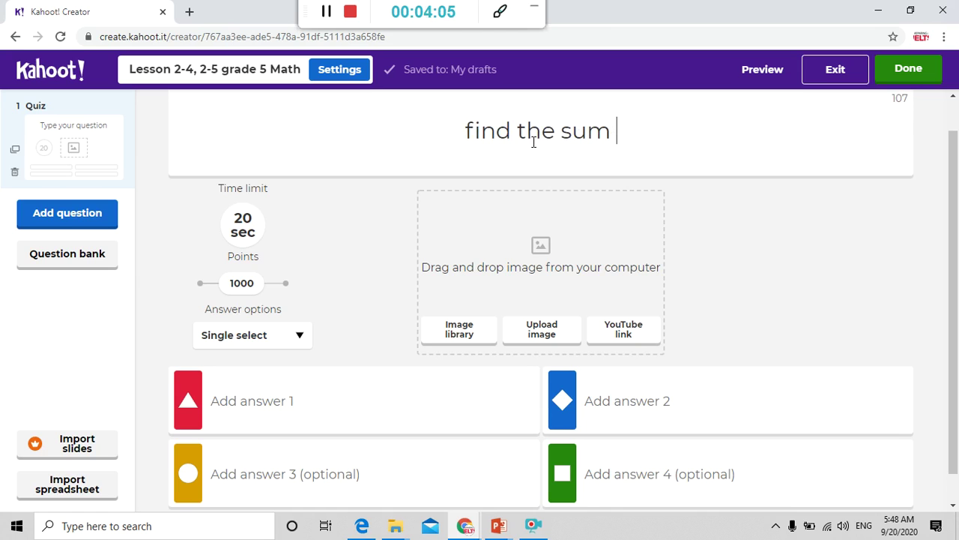
text(2.)
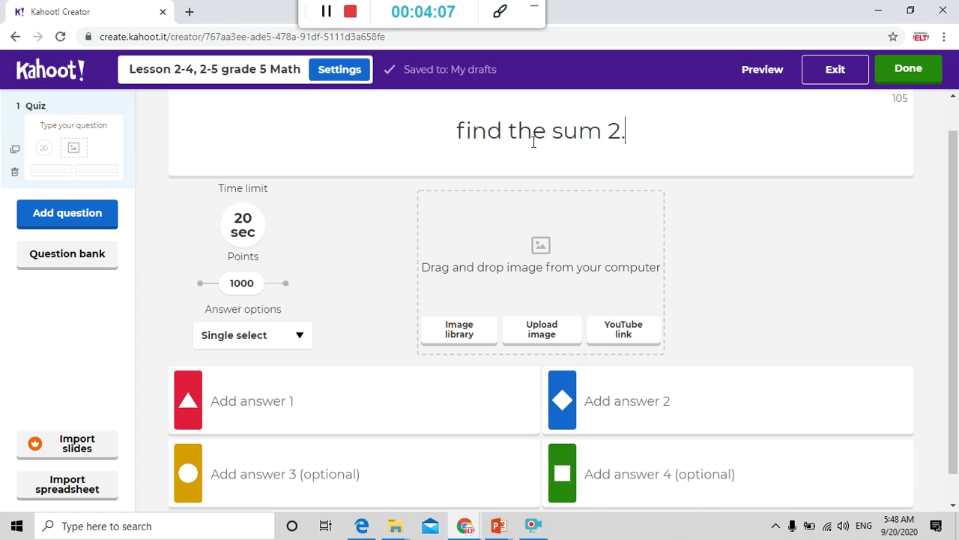
text(4 )
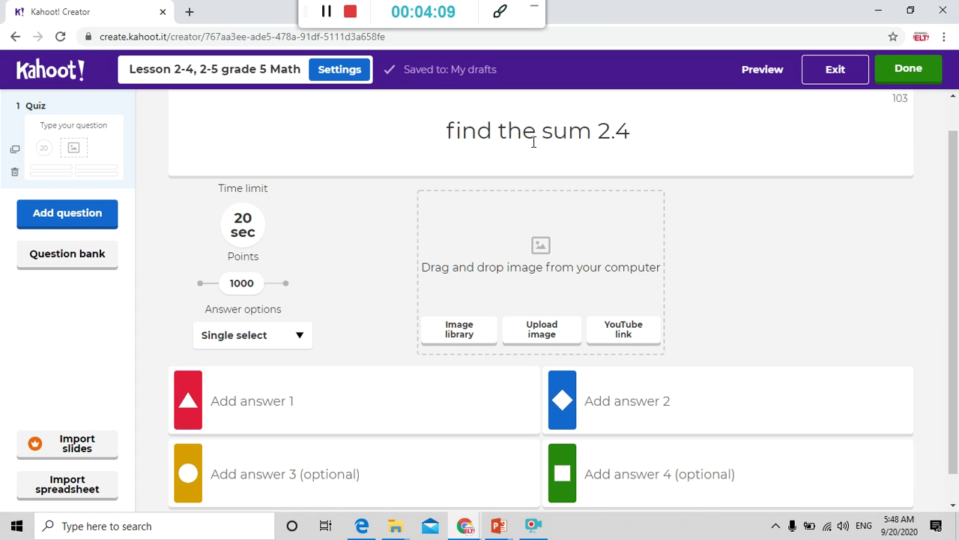
text(+ 3)
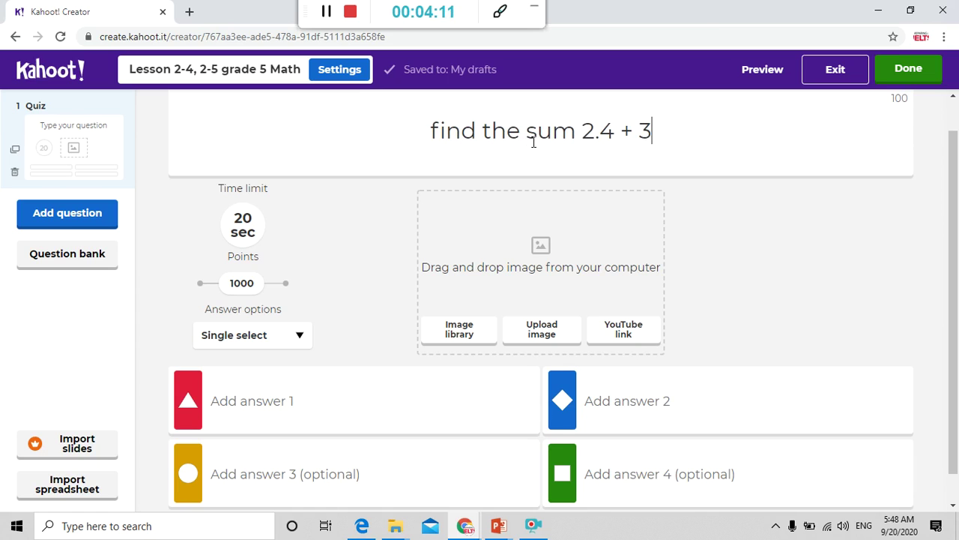
text(.)
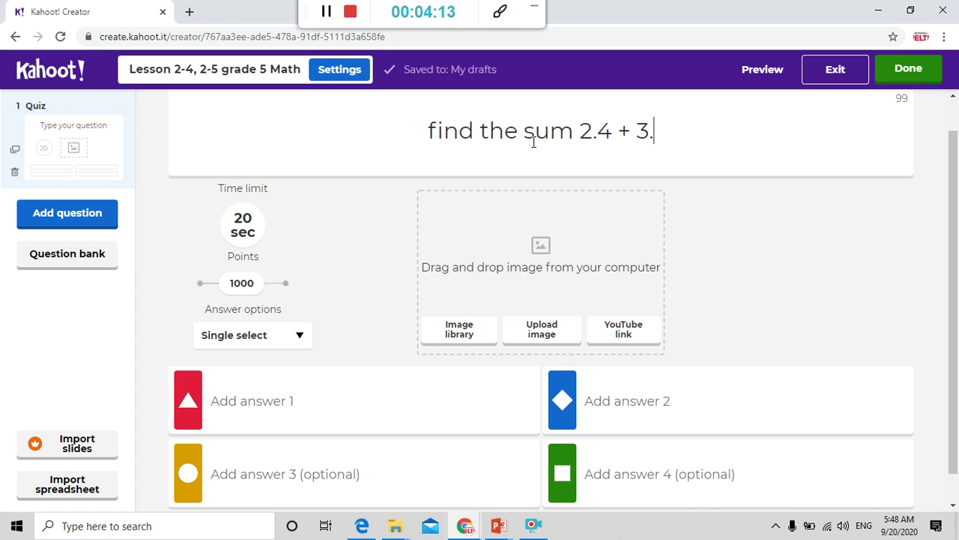
text(36)
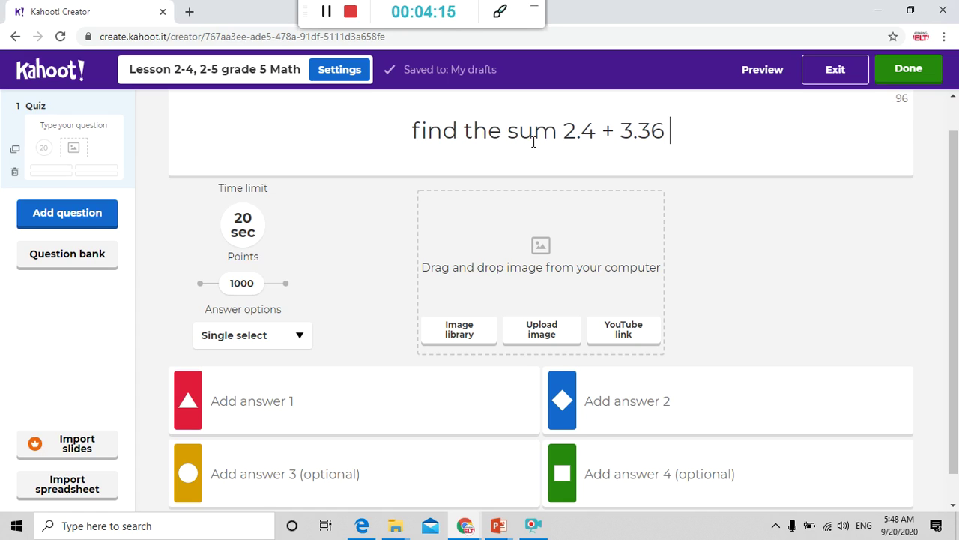
Enter 5.76 as the second answer and mark it correct.
click(252, 405)
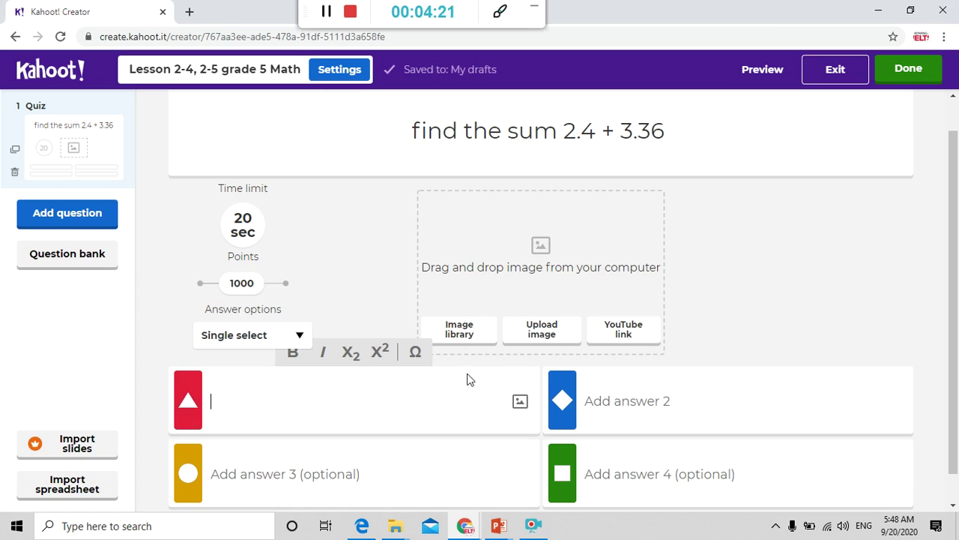
click(684, 403)
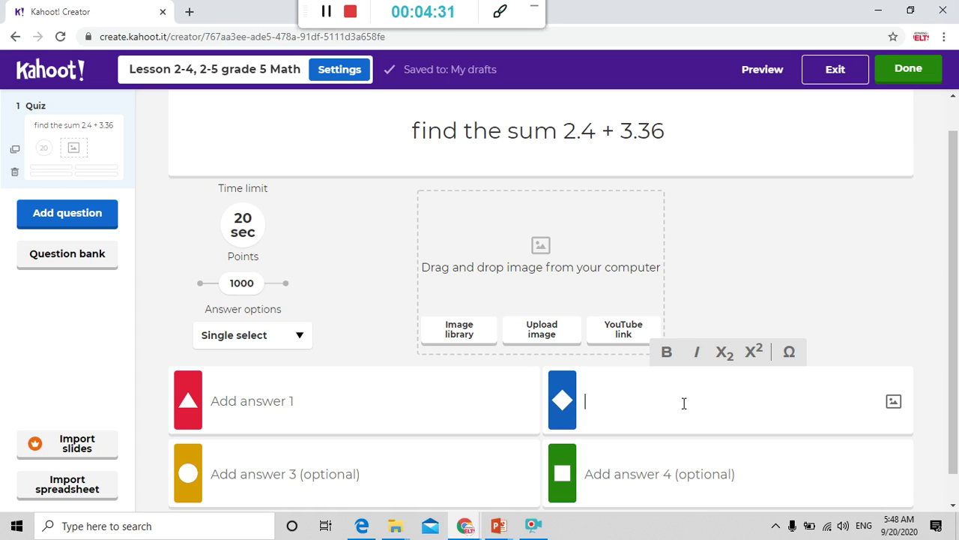
text(5.)
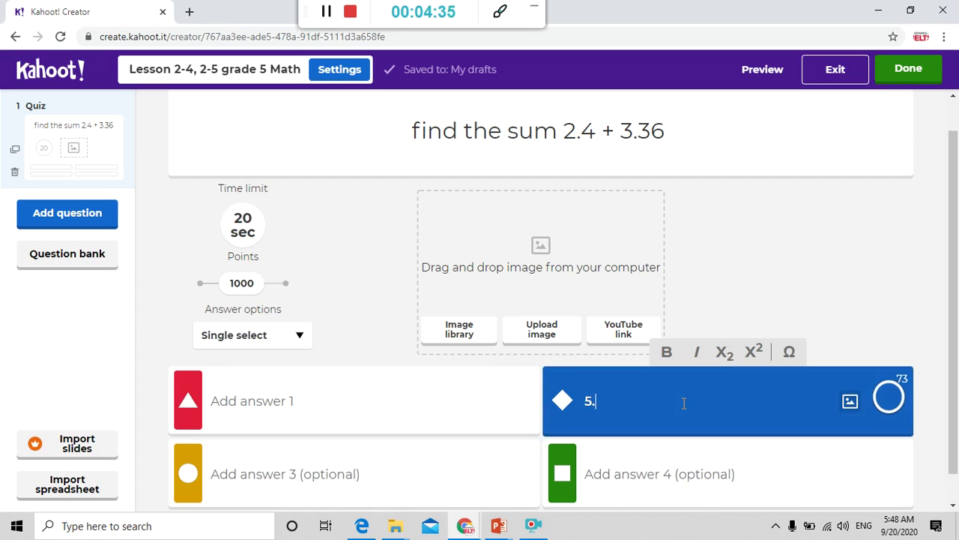
text(76)
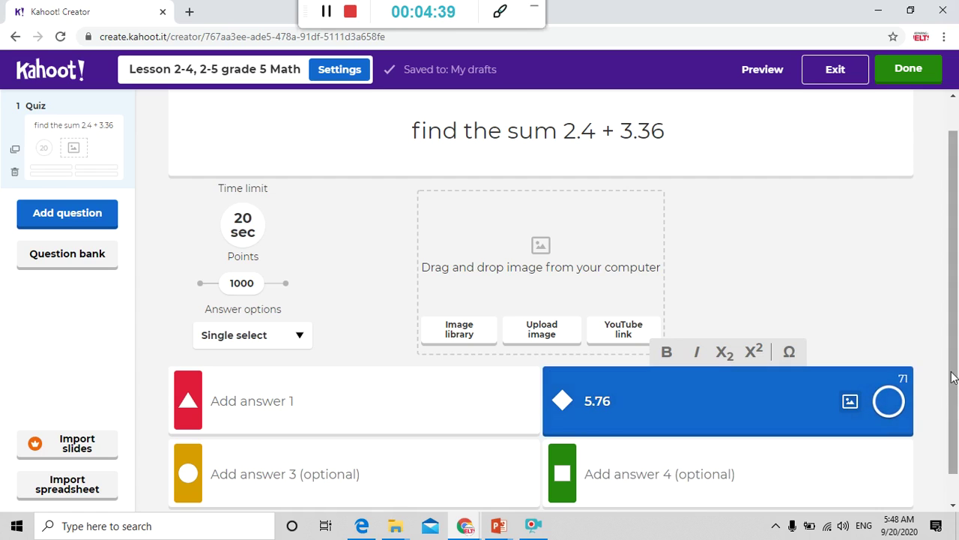
click(889, 403)
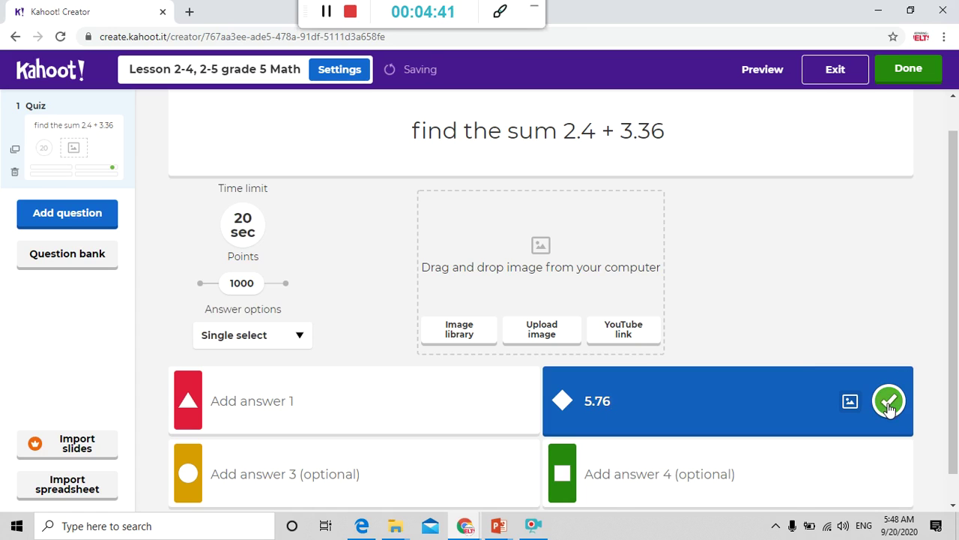
Fill answers 1, 3 and 4 with 6.76, 5.44 and none.
click(354, 402)
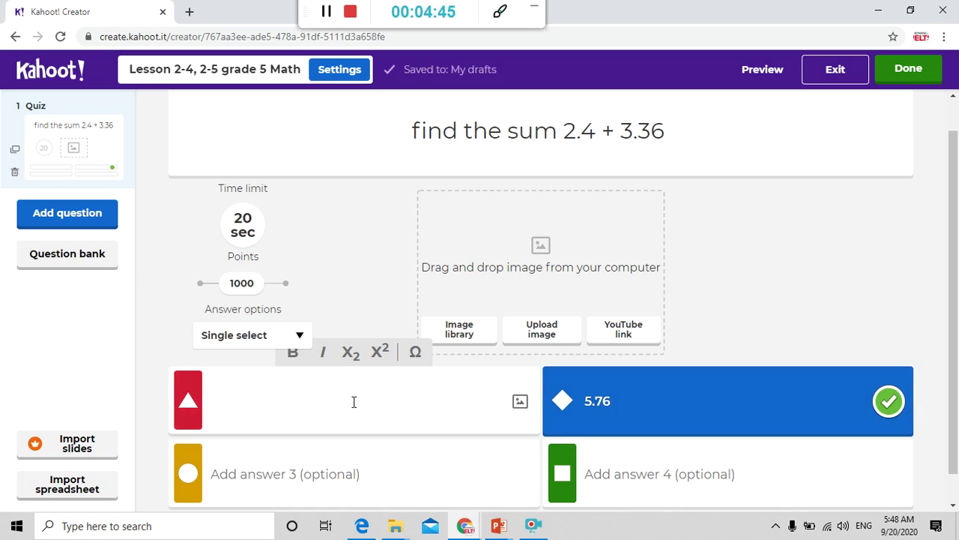
text(6)
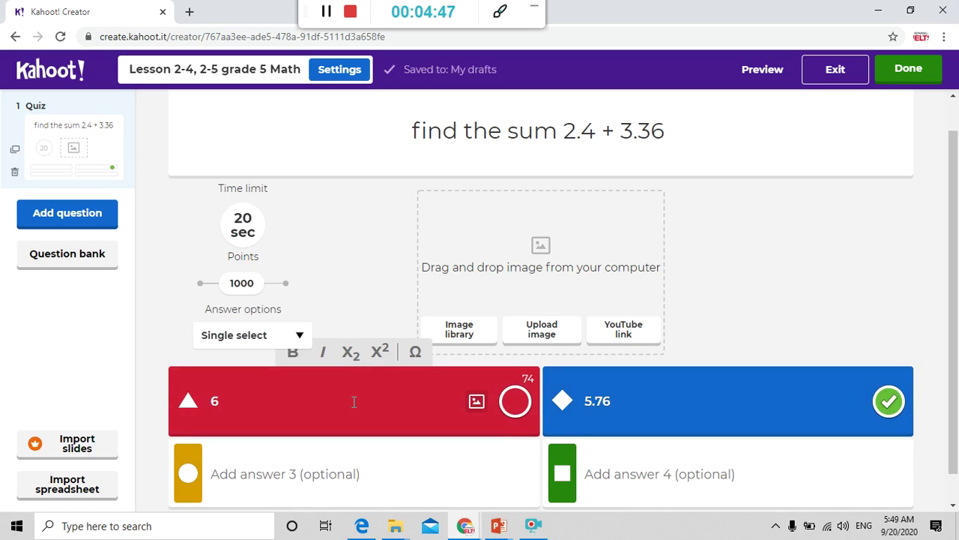
text(.76)
click(286, 475)
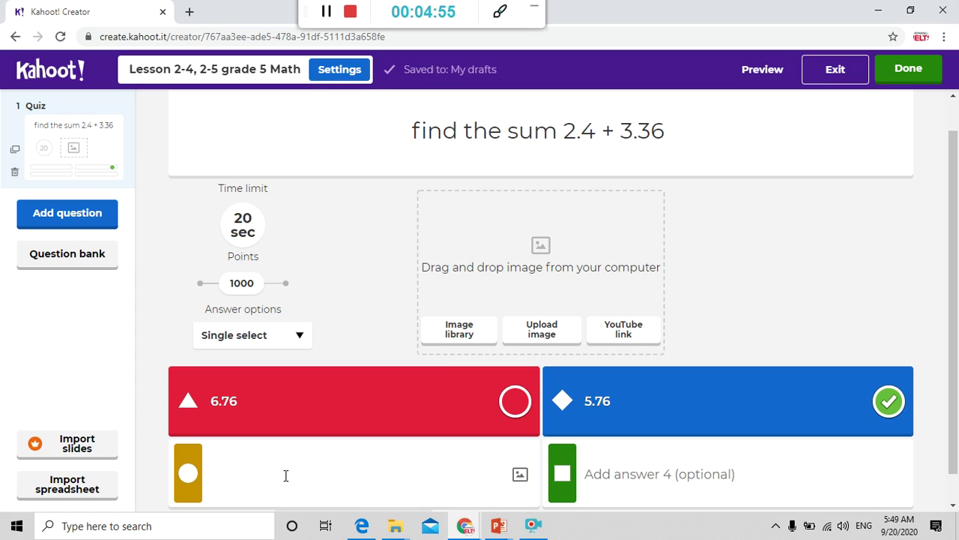
text(5.)
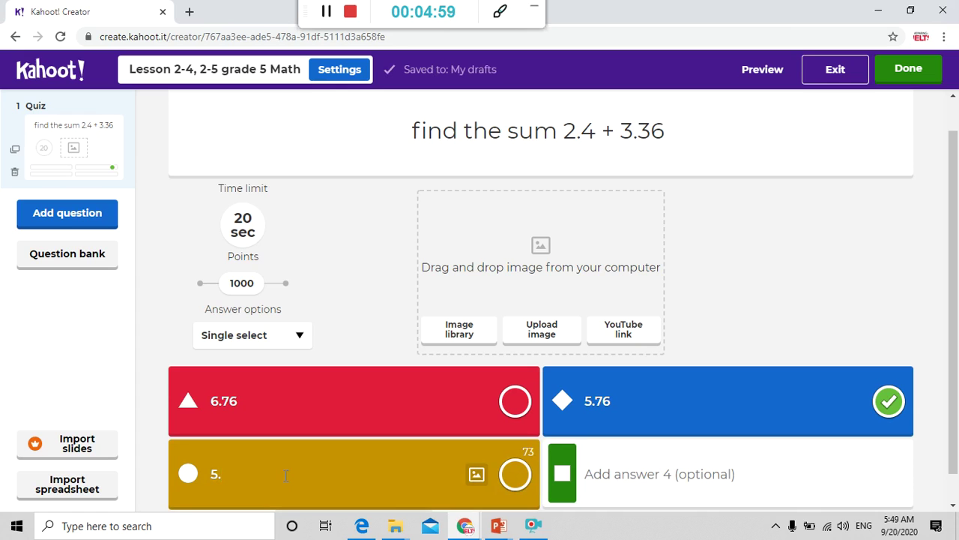
text(44)
click(643, 467)
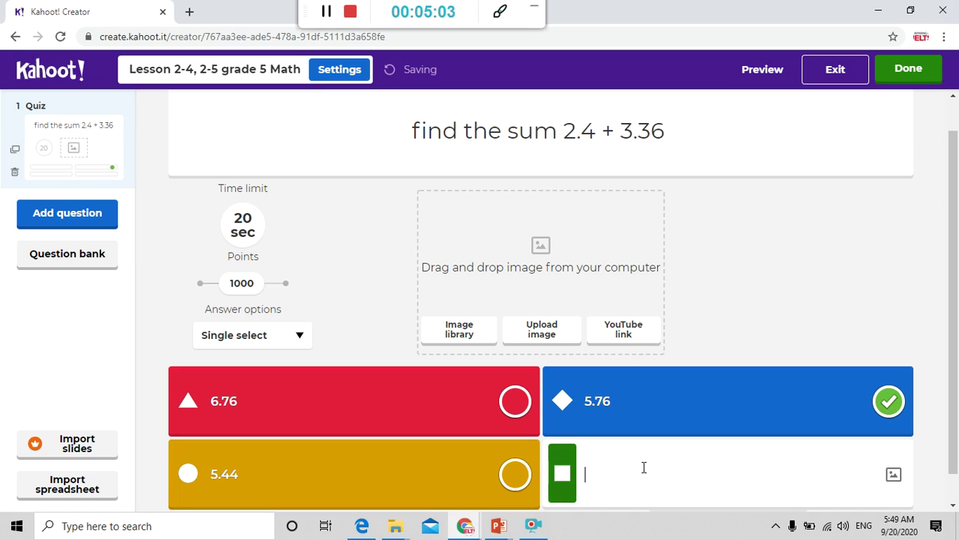
text(none)
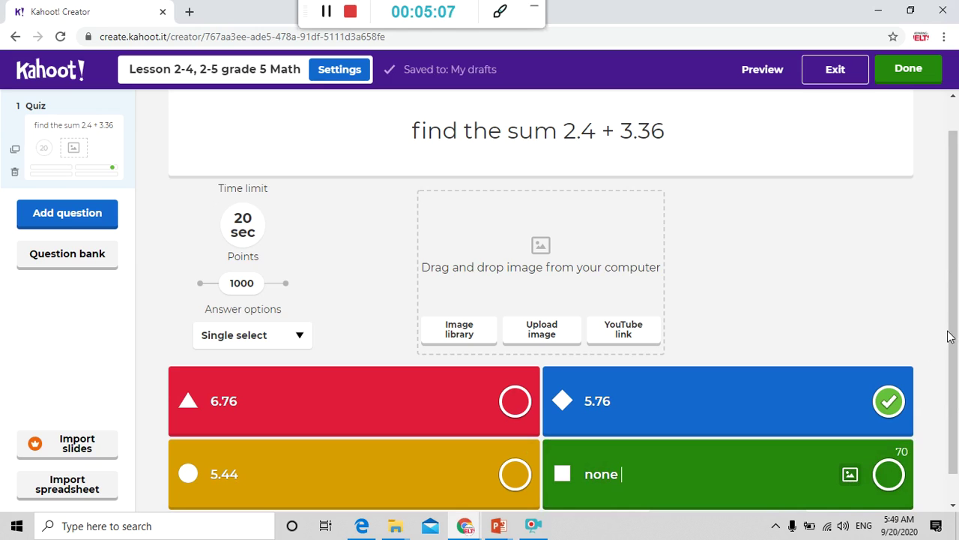
drag(951, 336, 954, 387)
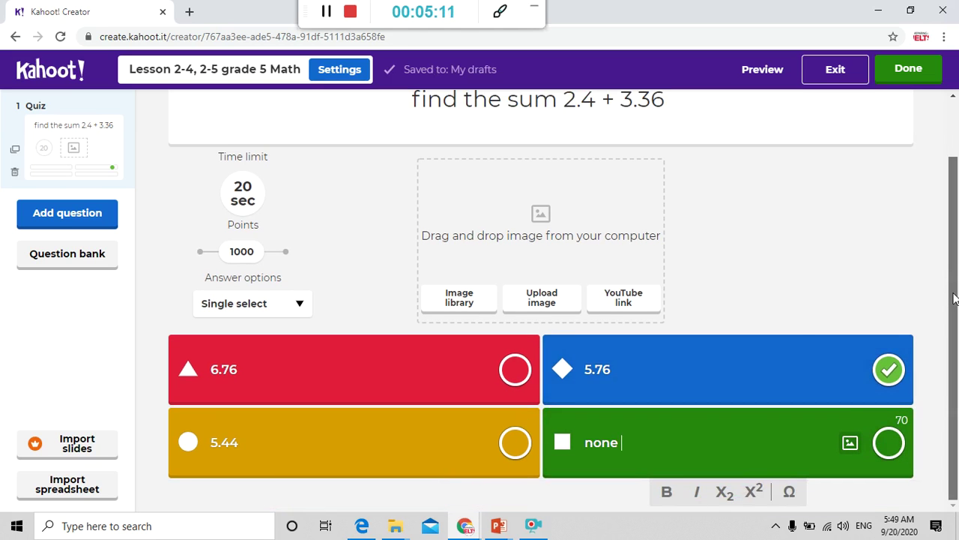
drag(955, 296, 955, 242)
Change the sum question's time limit from 20 to 30 seconds, keeping Single select.
click(318, 12)
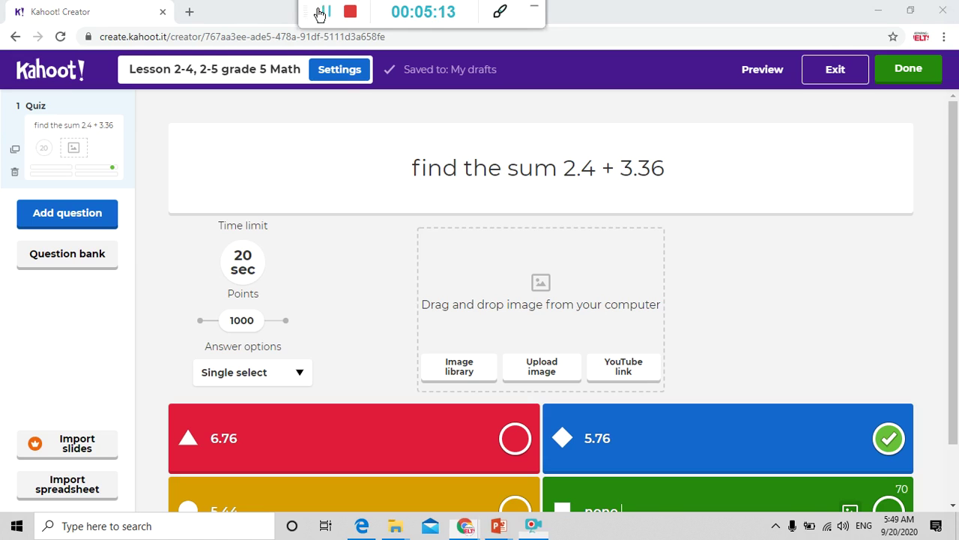
drag(955, 267, 833, 324)
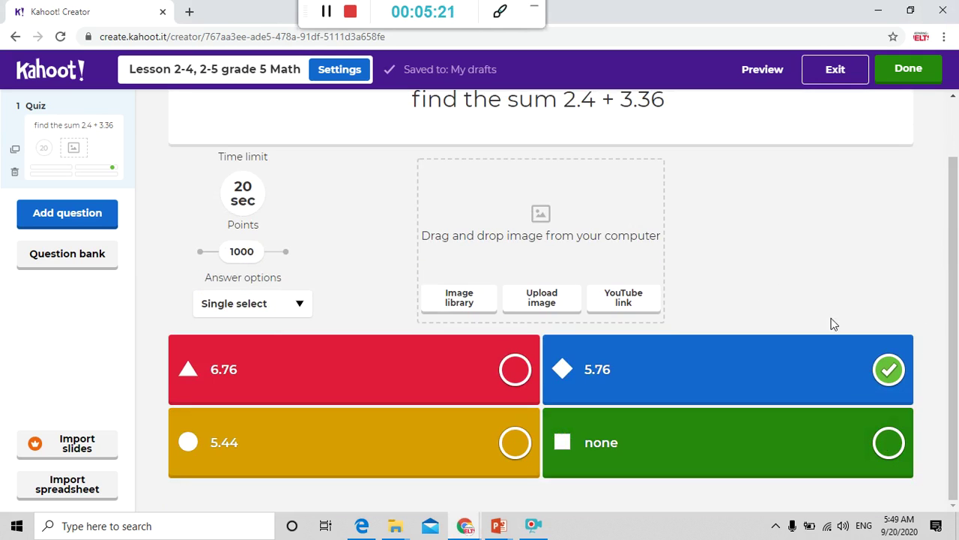
click(253, 196)
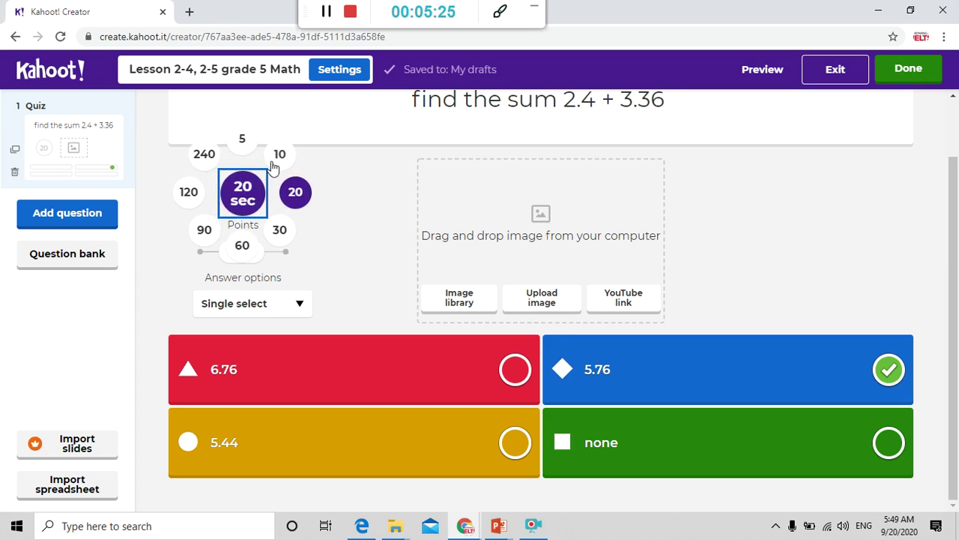
click(281, 231)
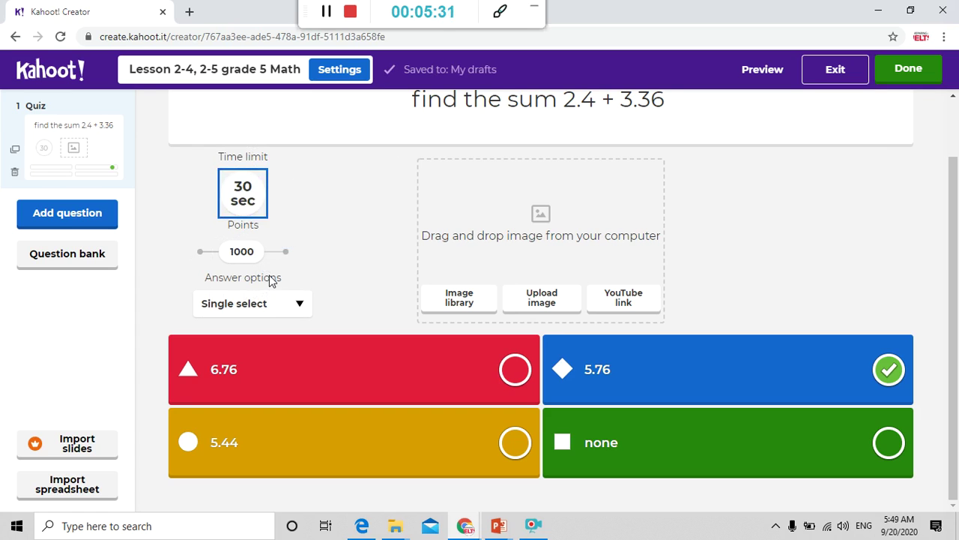
click(296, 309)
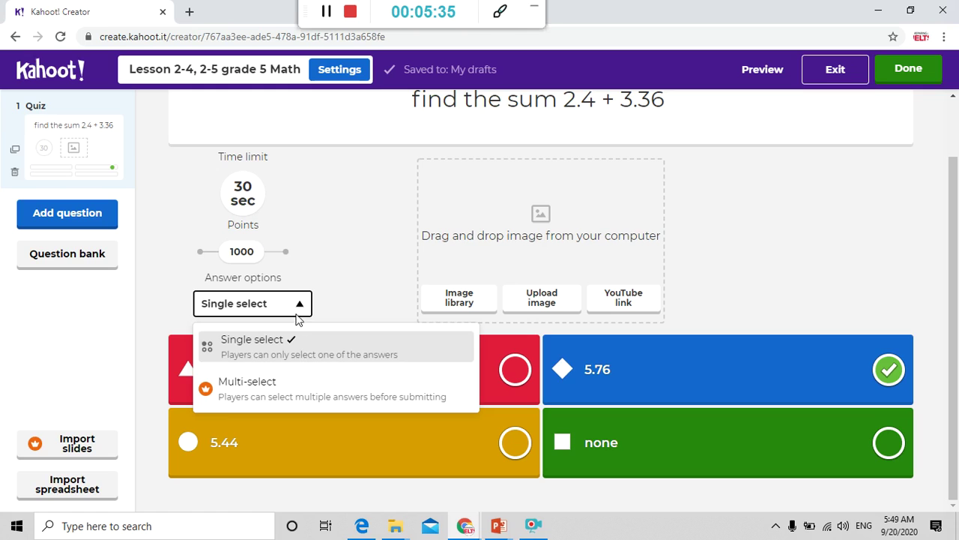
click(379, 257)
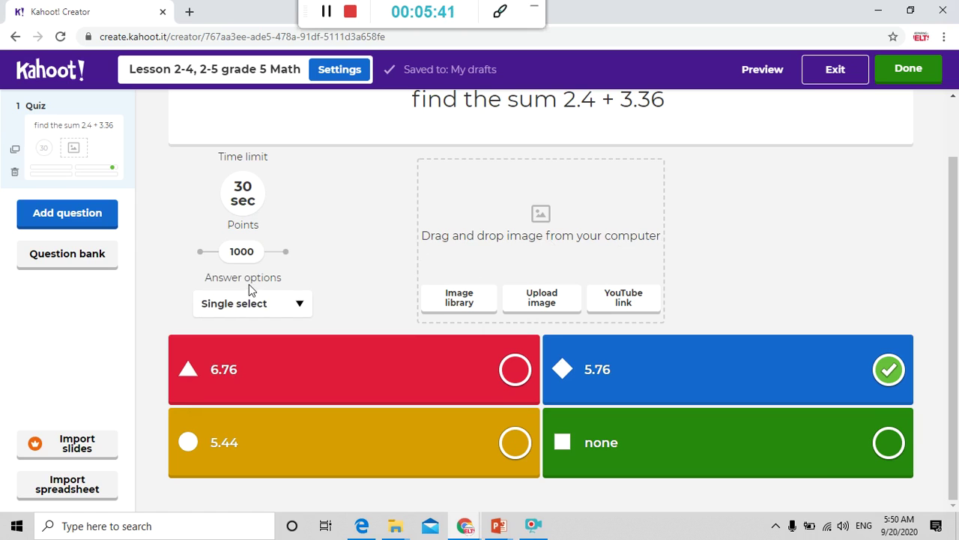
click(298, 307)
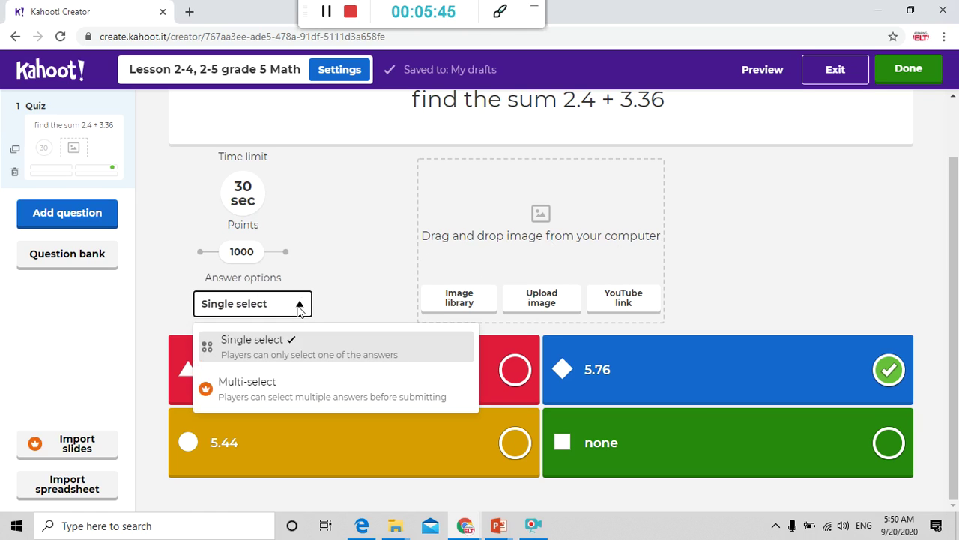
click(849, 257)
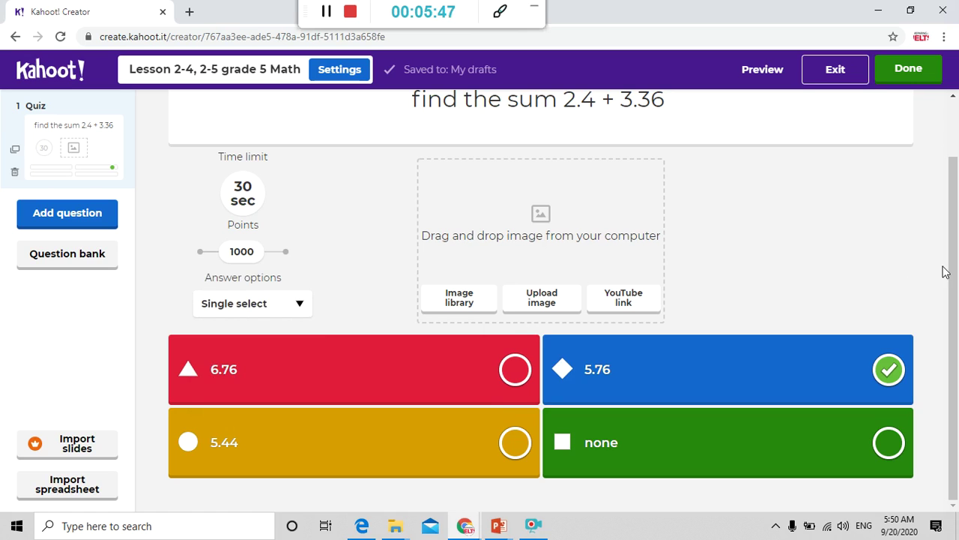
scroll(958, 279, up, 2)
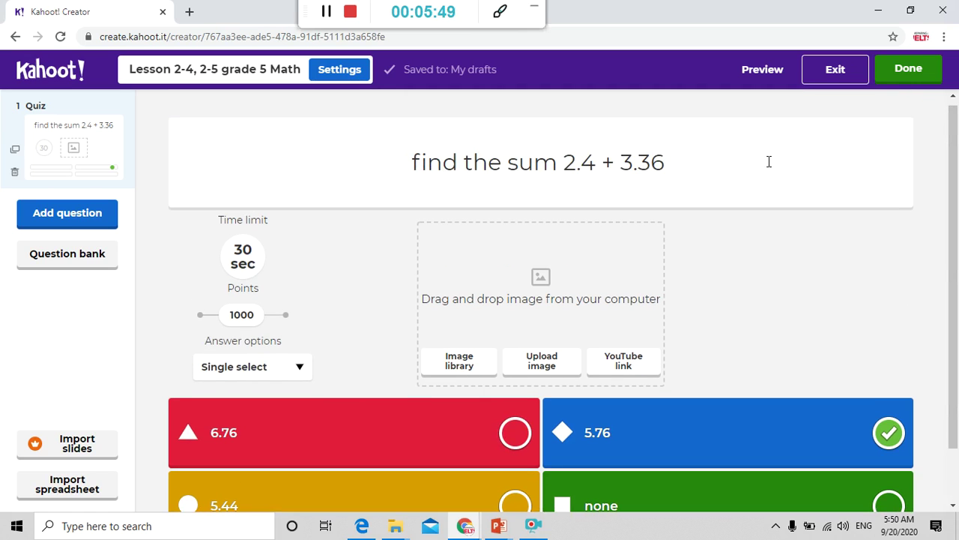
Save the finished quiz and return to the My Kahoots list.
click(903, 81)
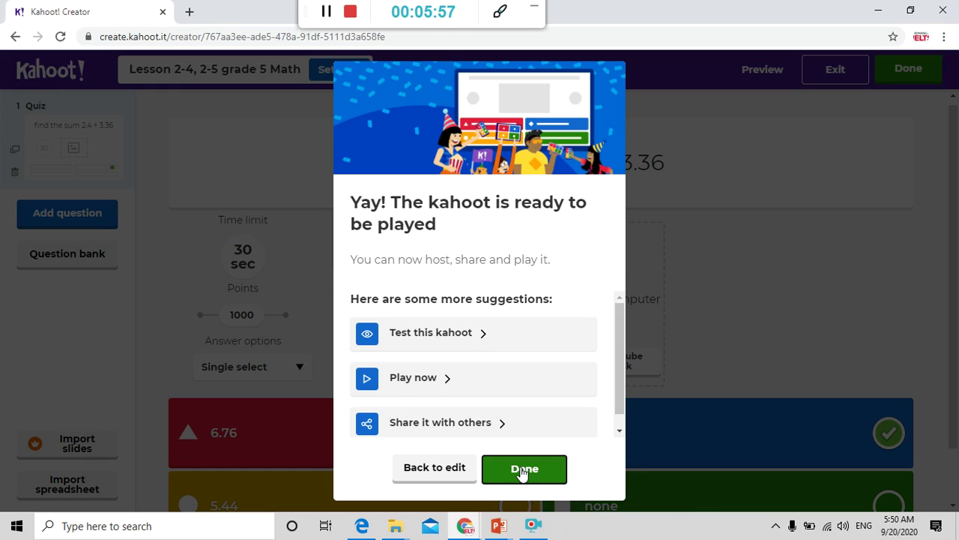
click(523, 470)
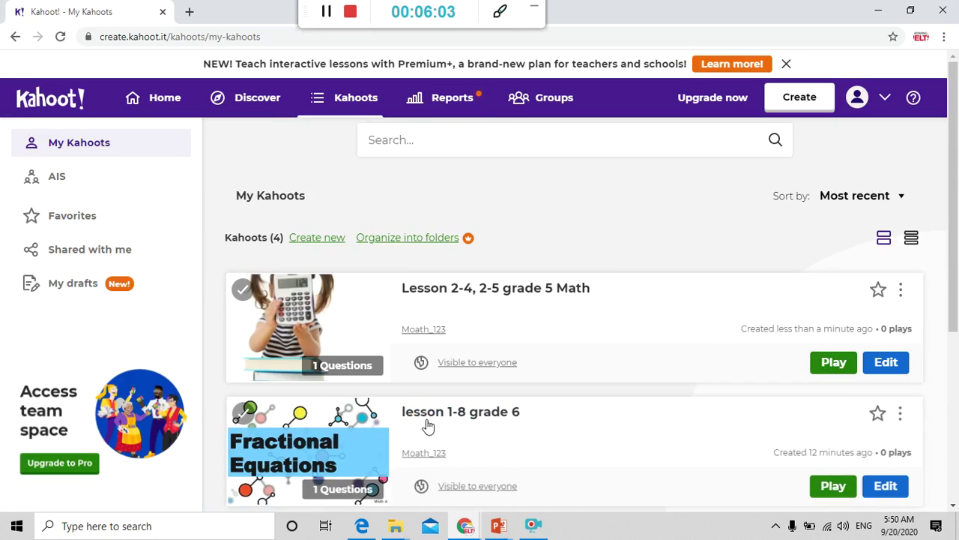
click(356, 94)
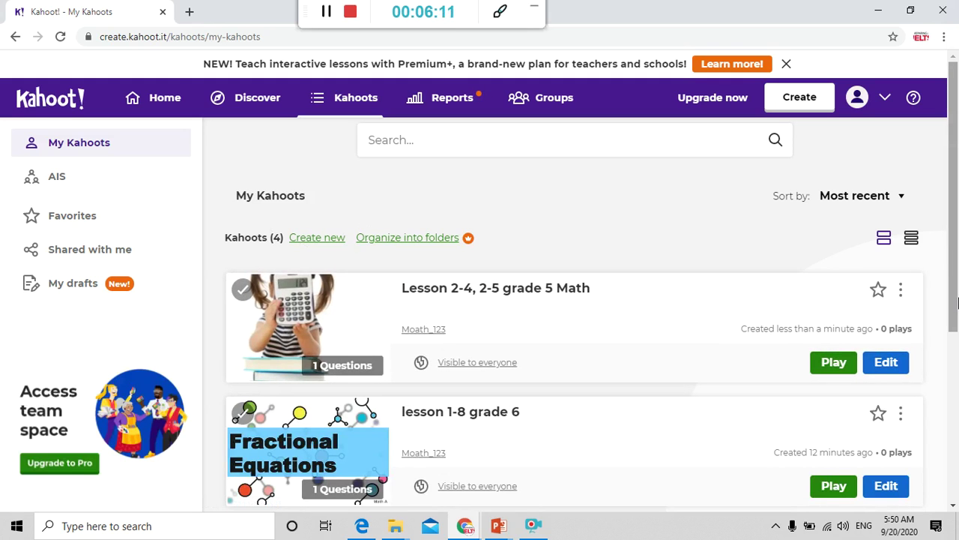
scroll(957, 302, down, 1)
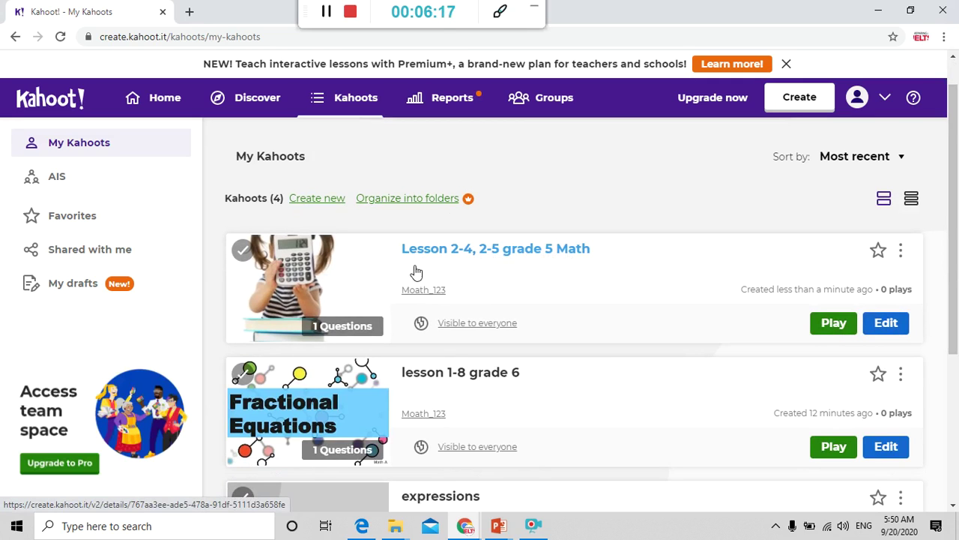
Reopen 'Lesson 2-4, 2-5 grade 5 Math' in the editor from its details page.
click(355, 265)
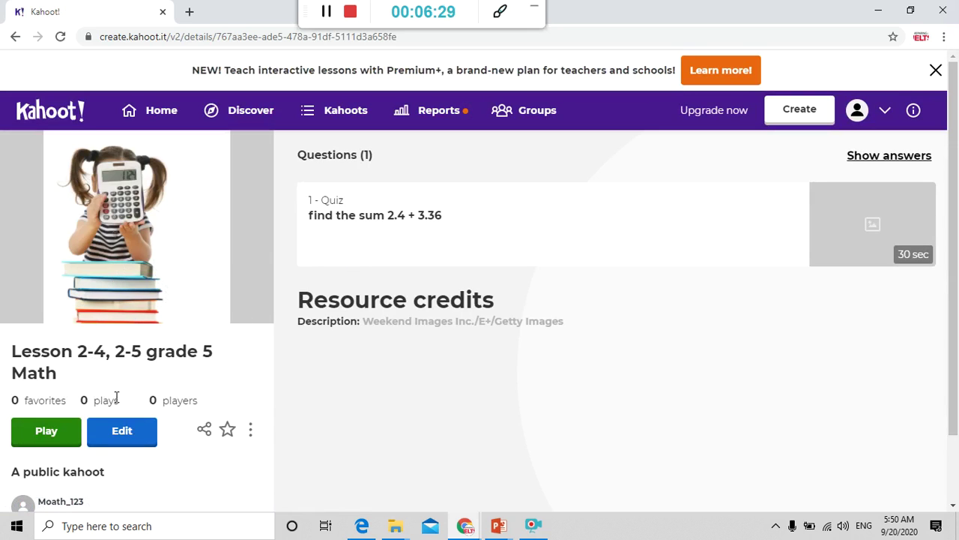
click(129, 436)
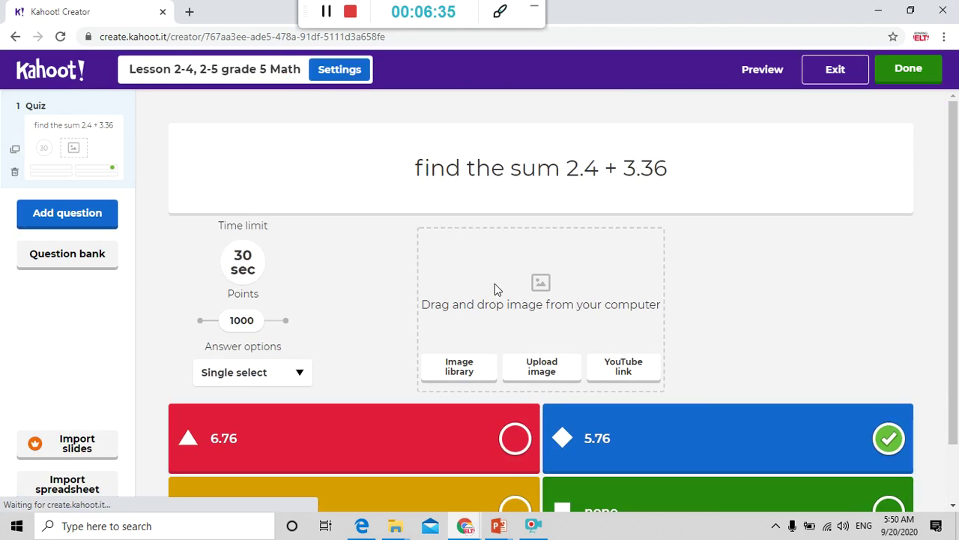
Add a second question to the quiz.
click(73, 216)
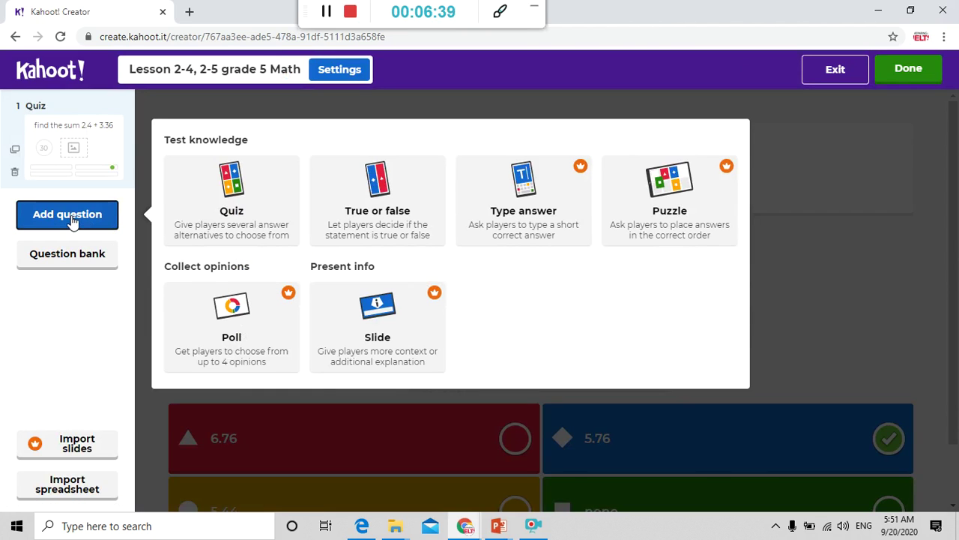
click(241, 219)
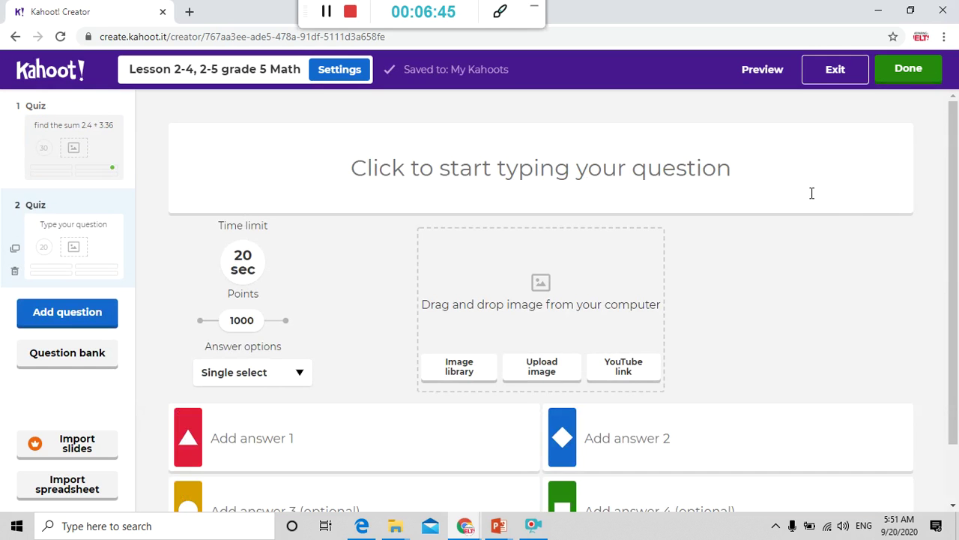
mouse_move(953, 218)
mouse_down()
mouse_move(954, 270)
mouse_move(954, 219)
mouse_up()
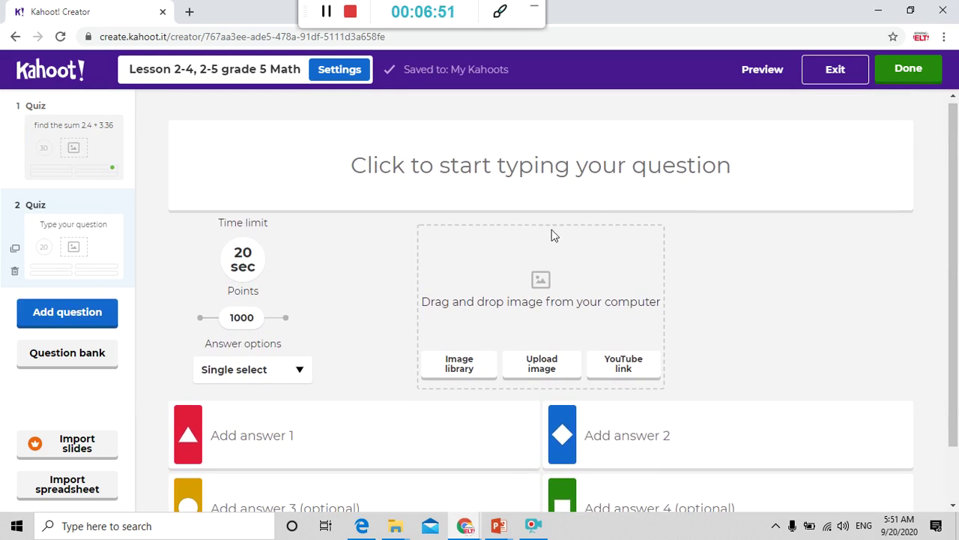
Replace question 2's text with 'find the difference 7.02 - 5. 88', fixing typos.
click(559, 180)
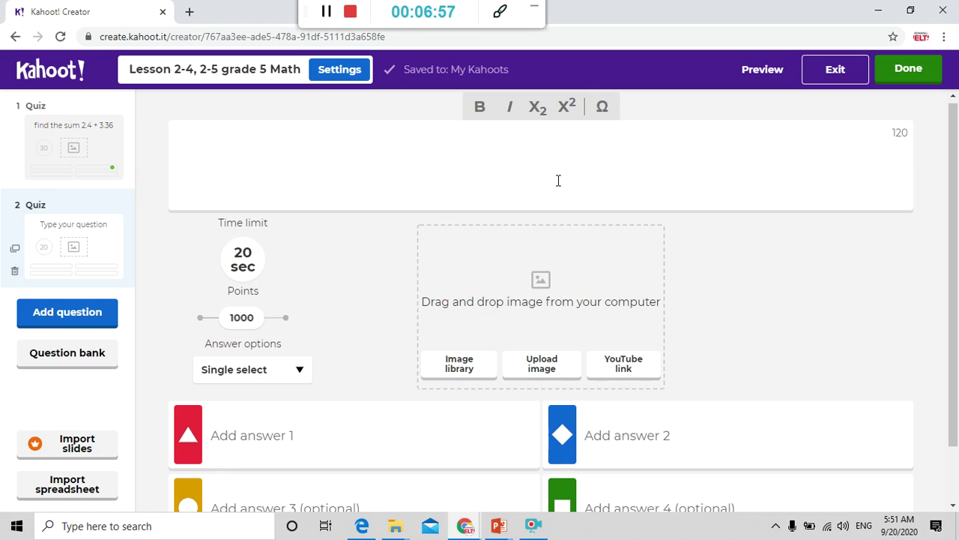
text(6.3)
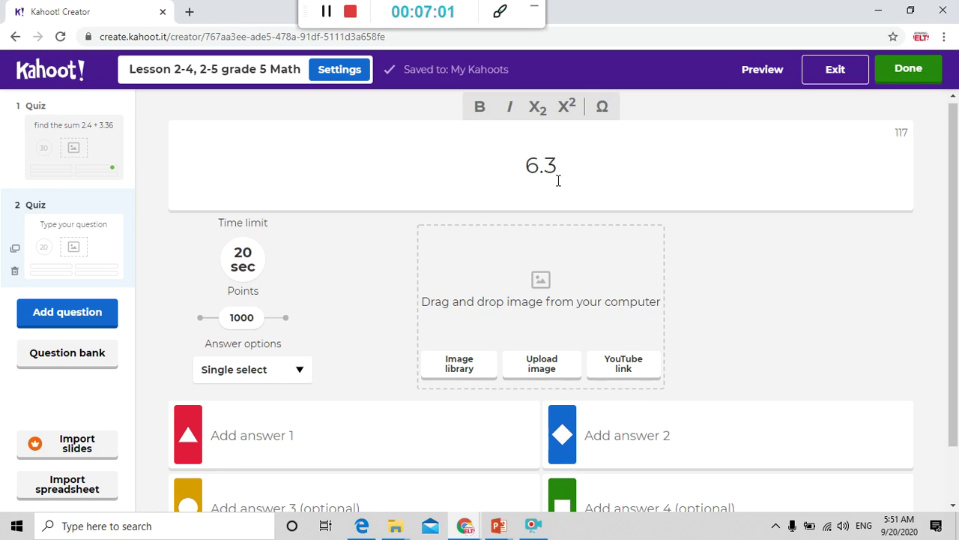
text(2)
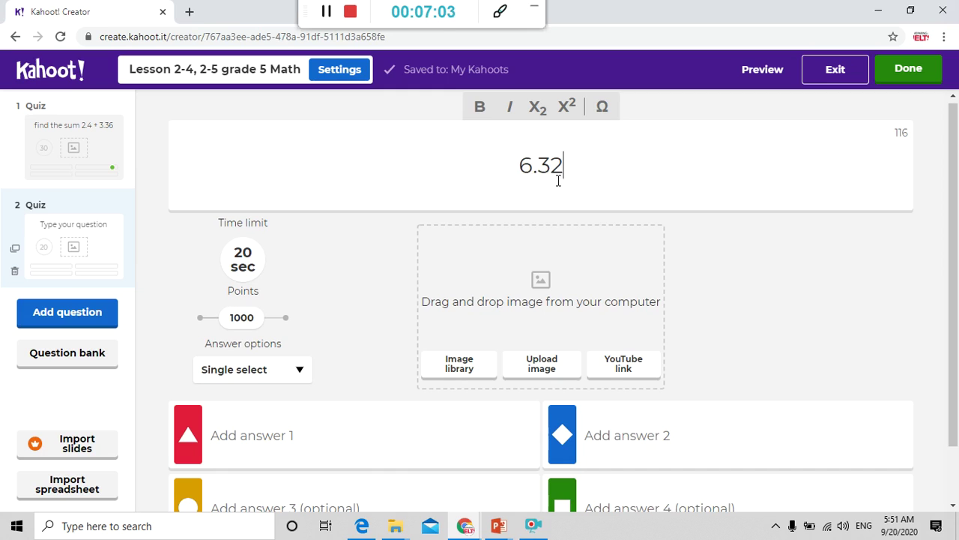
key(BackSpace)
key(BackSpace)
key(BackSpace)
key(BackSpace)
key(BackSpace)
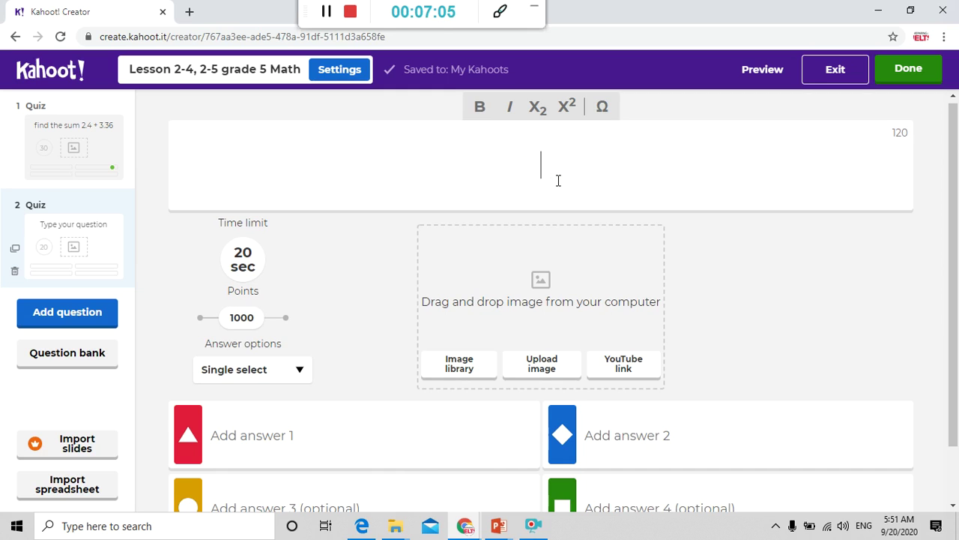
text(find the sume)
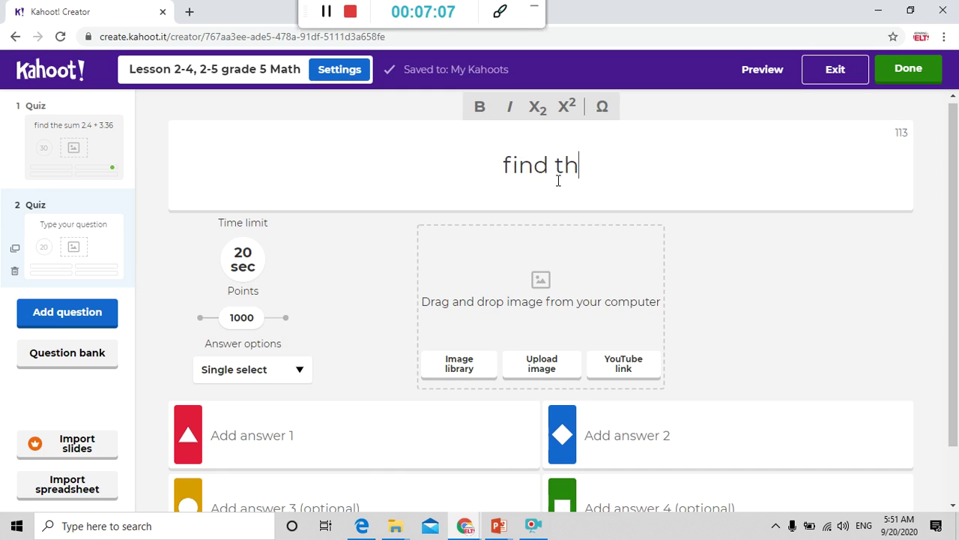
key(BackSpace)
key(BackSpace)
key(BackSpace)
key(BackSpace)
key(BackSpace)
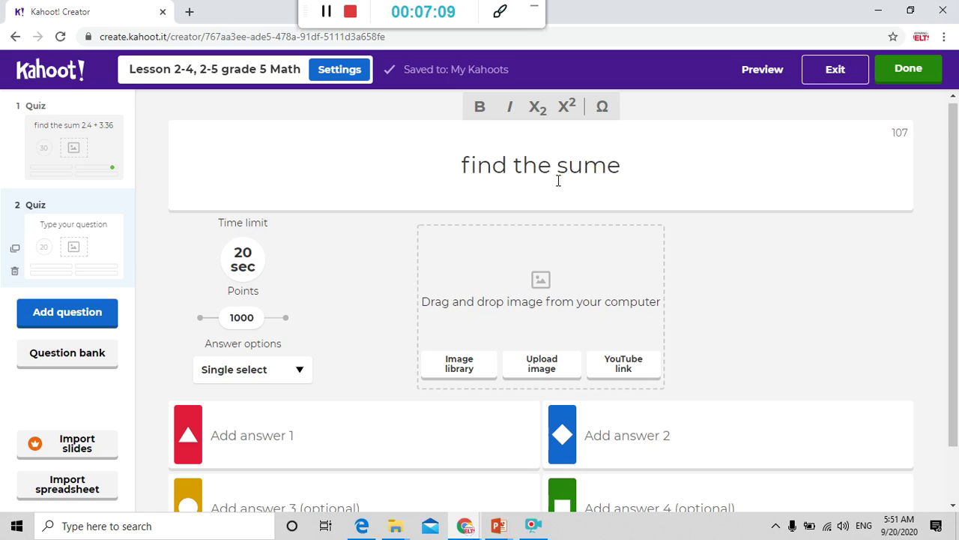
text(differen)
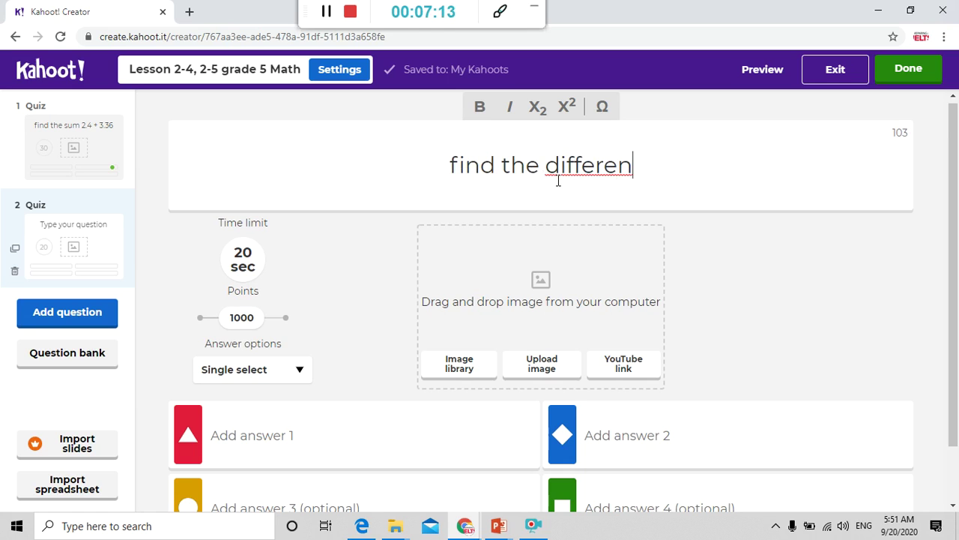
text(ce )
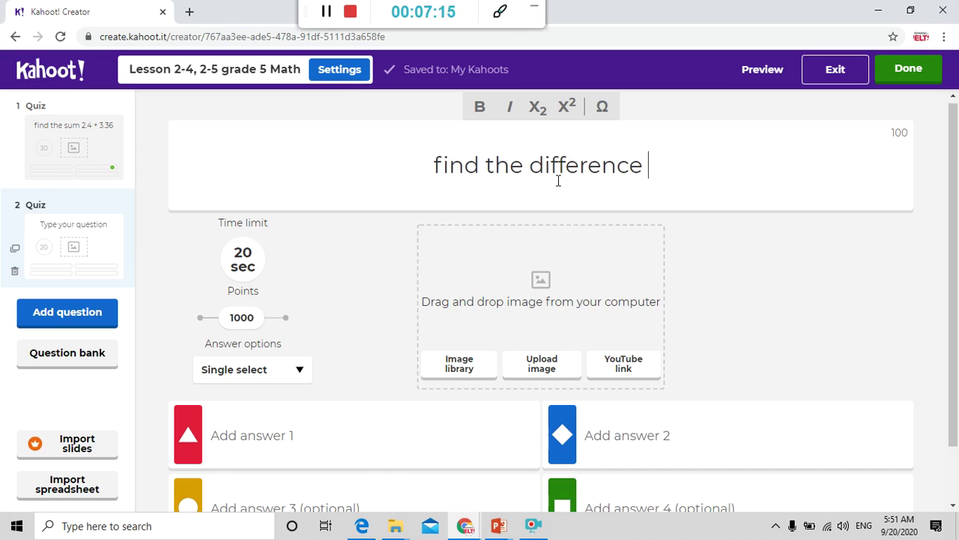
text(3.)
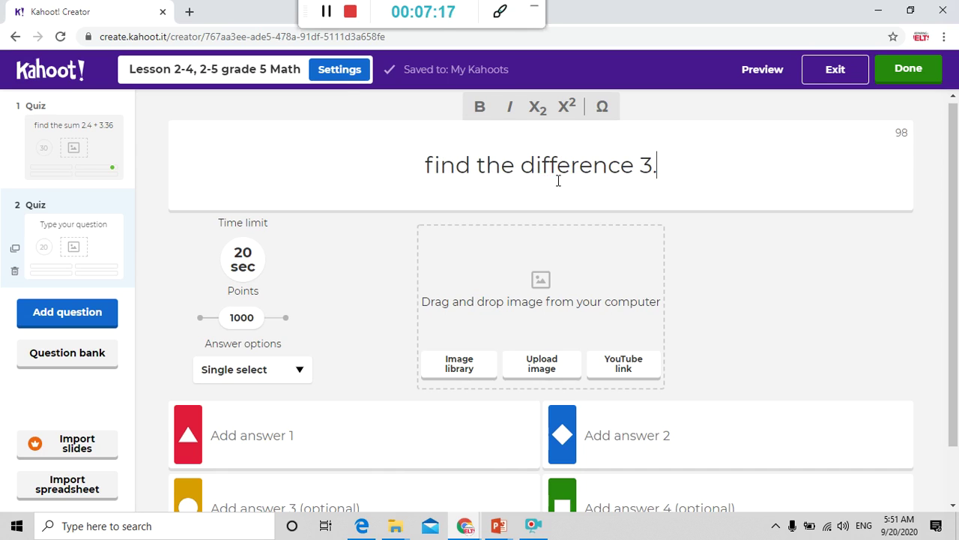
text(7)
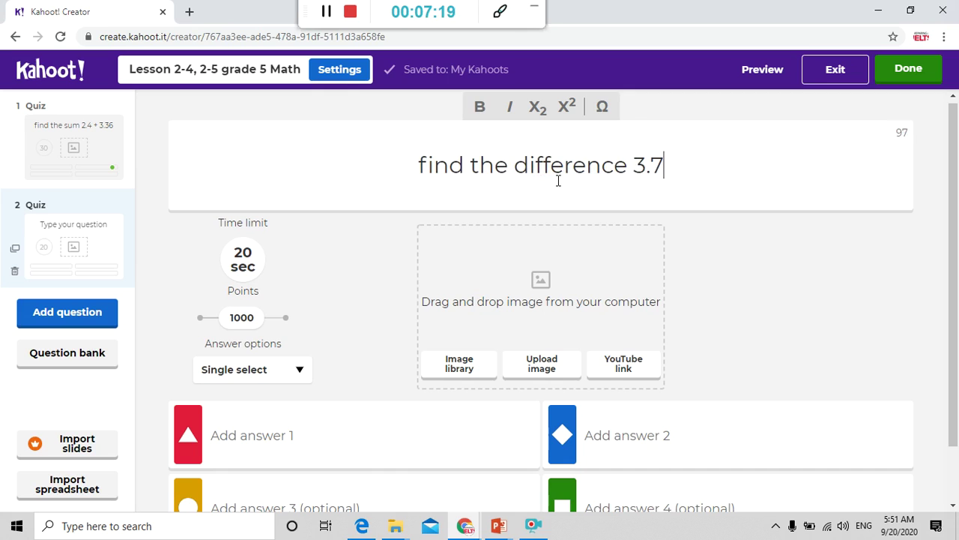
key(BackSpace)
key(BackSpace)
key(BackSpace)
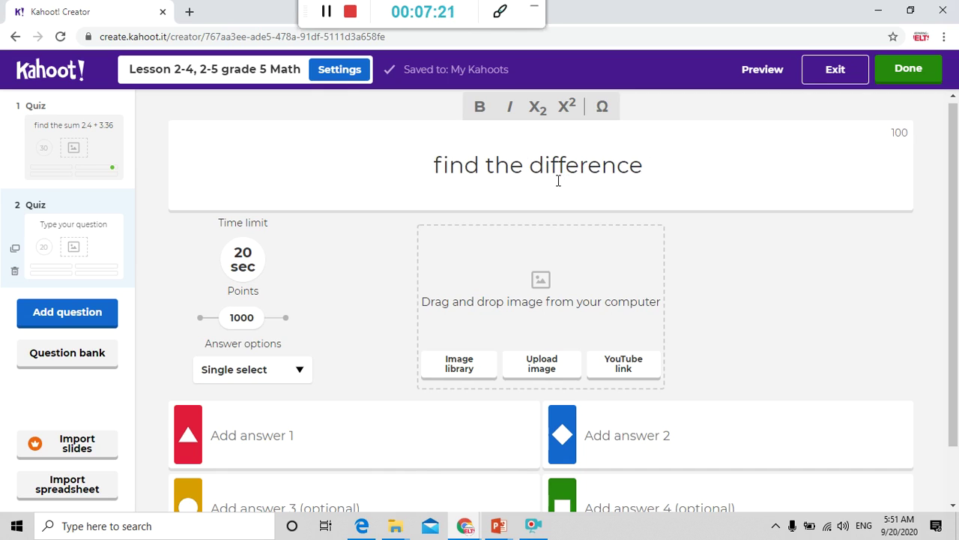
text(7.)
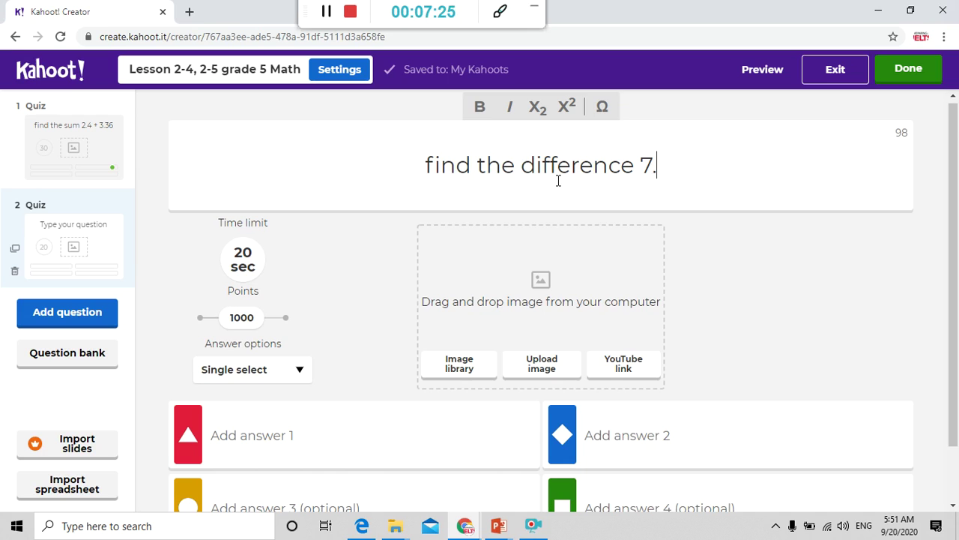
text(02)
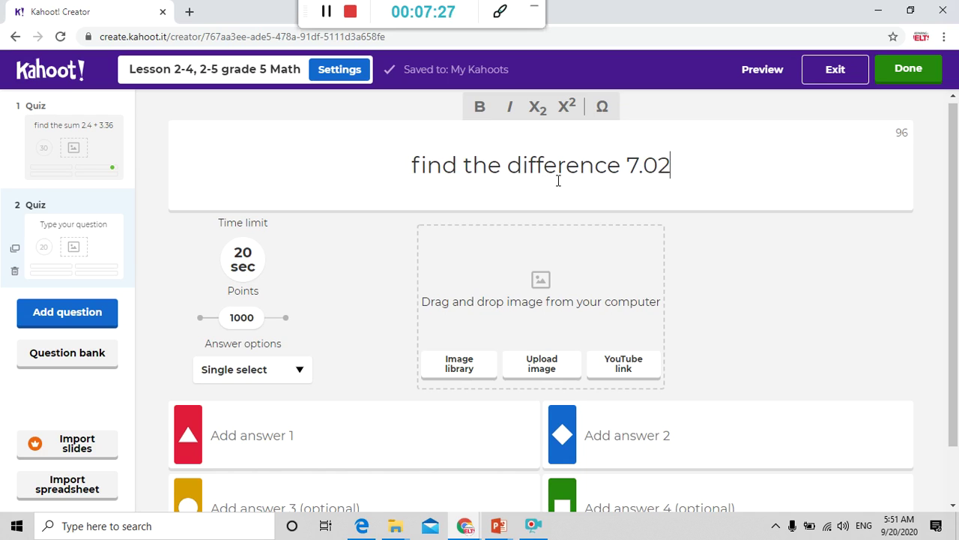
text( - )
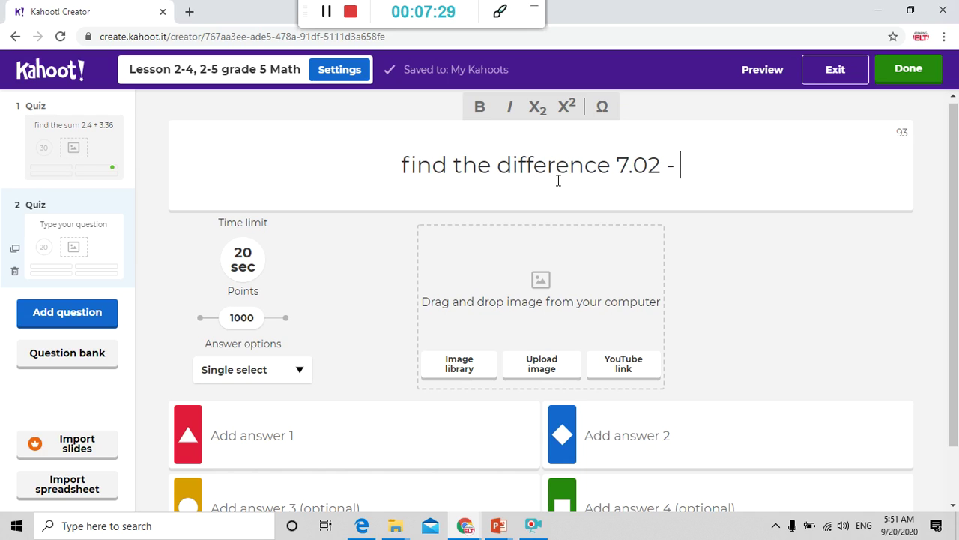
text(5.)
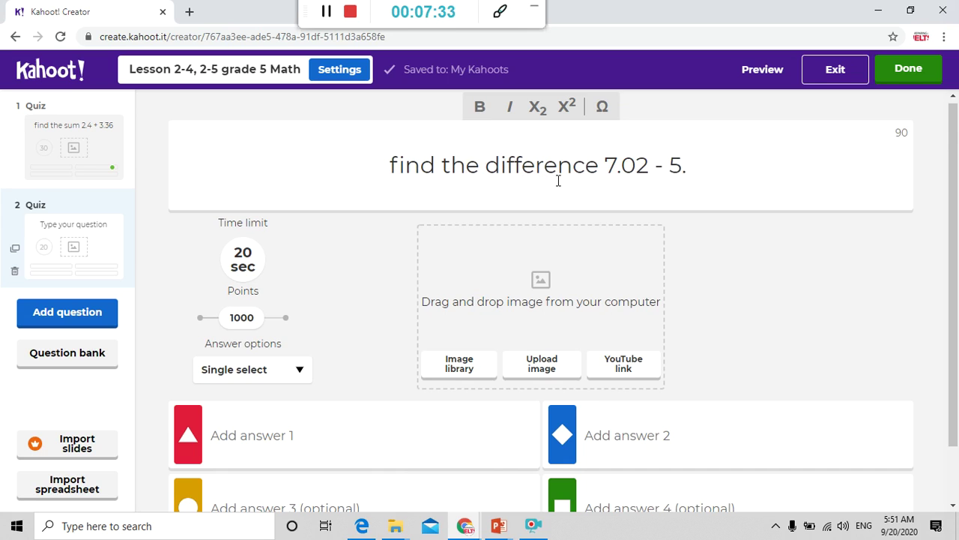
text( 88)
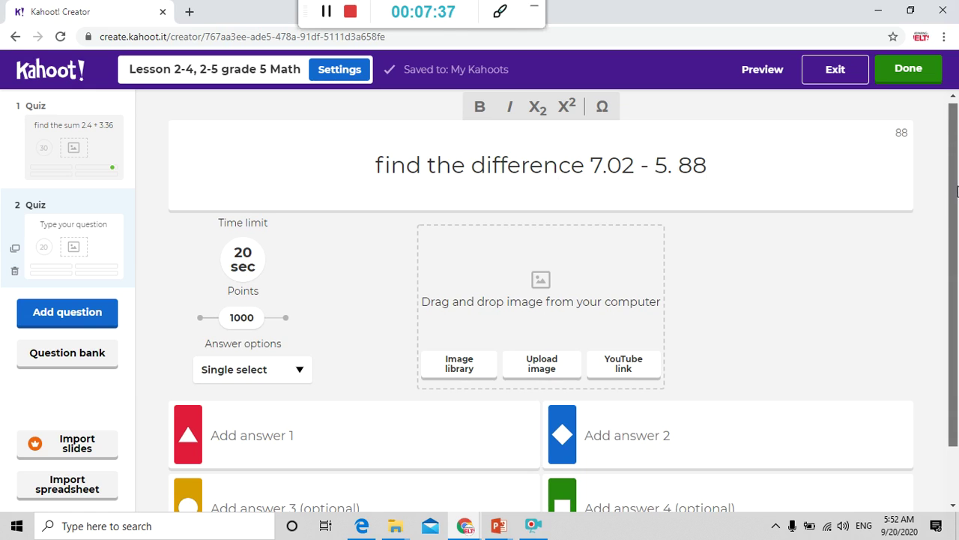
scroll(562, 190, down, 2)
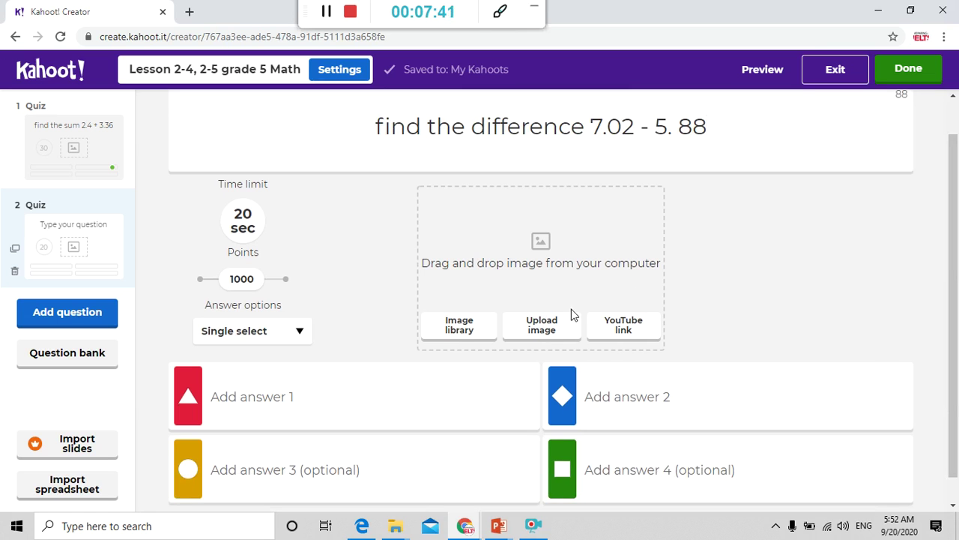
Enter 1.14 as the fourth answer and mark it correct.
click(484, 341)
drag(953, 315, 954, 277)
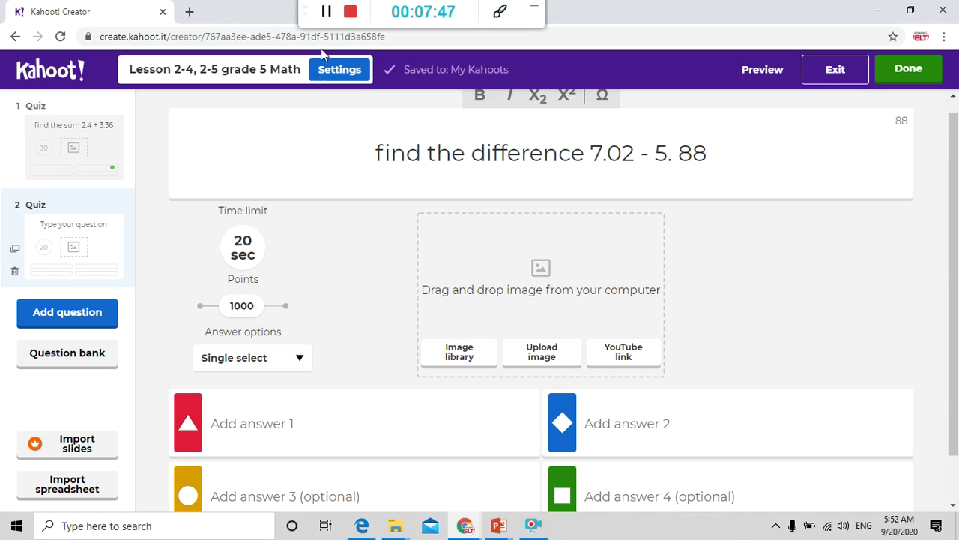
click(324, 17)
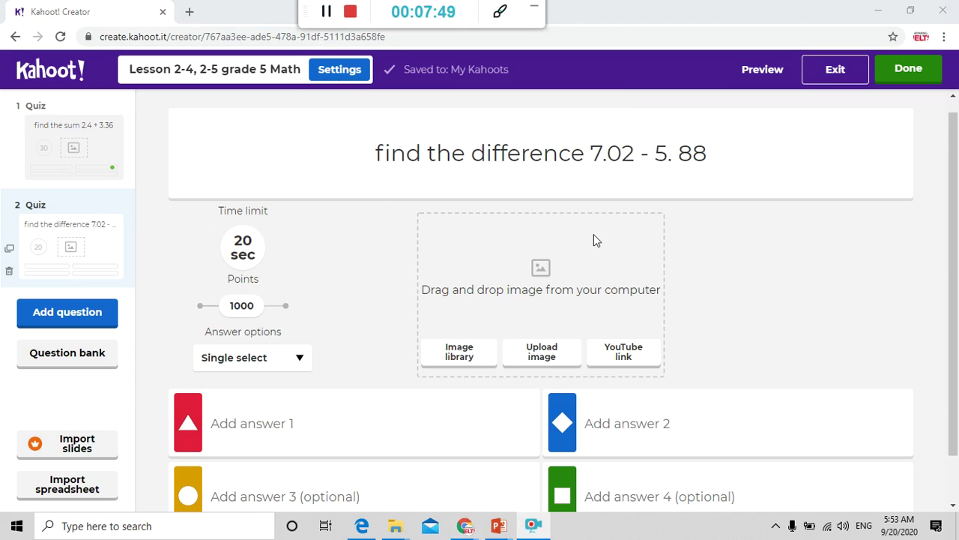
click(622, 495)
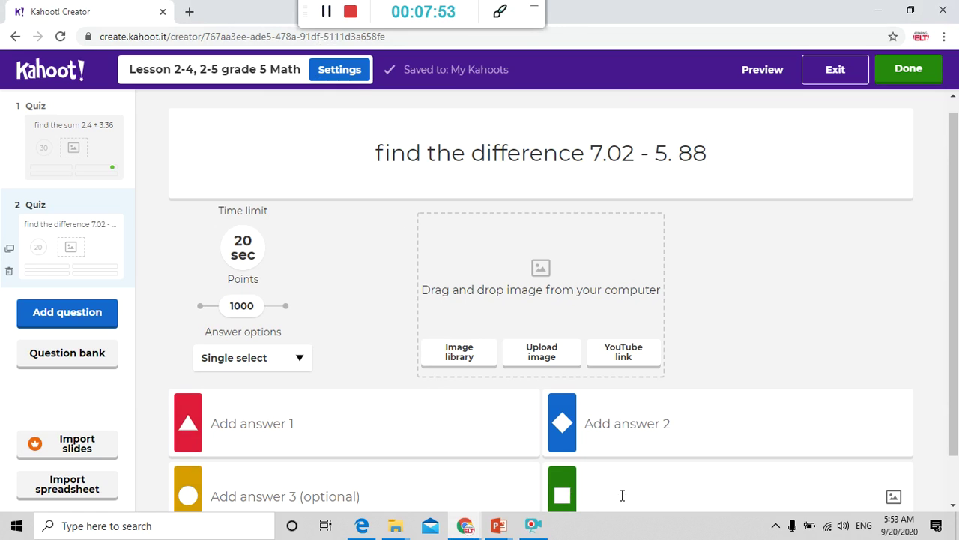
text(1.)
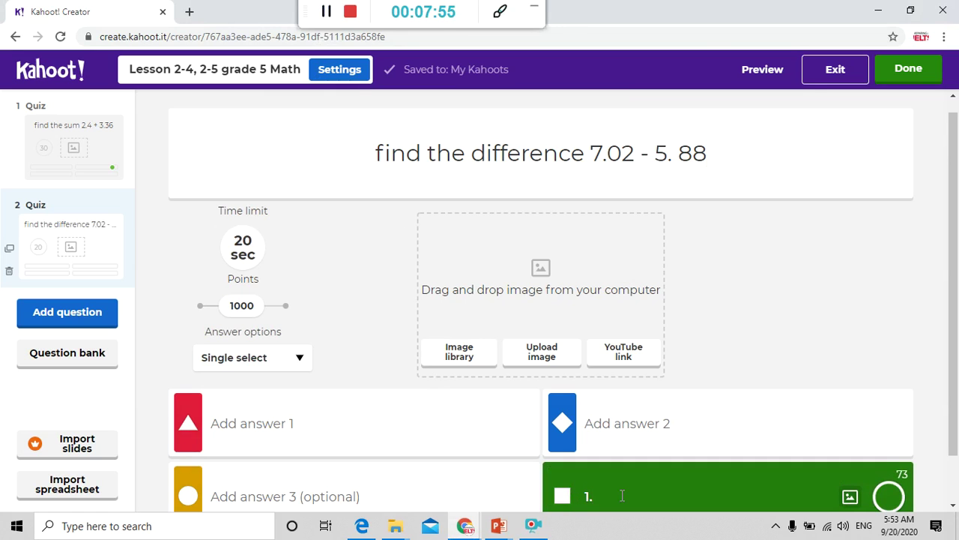
text(14)
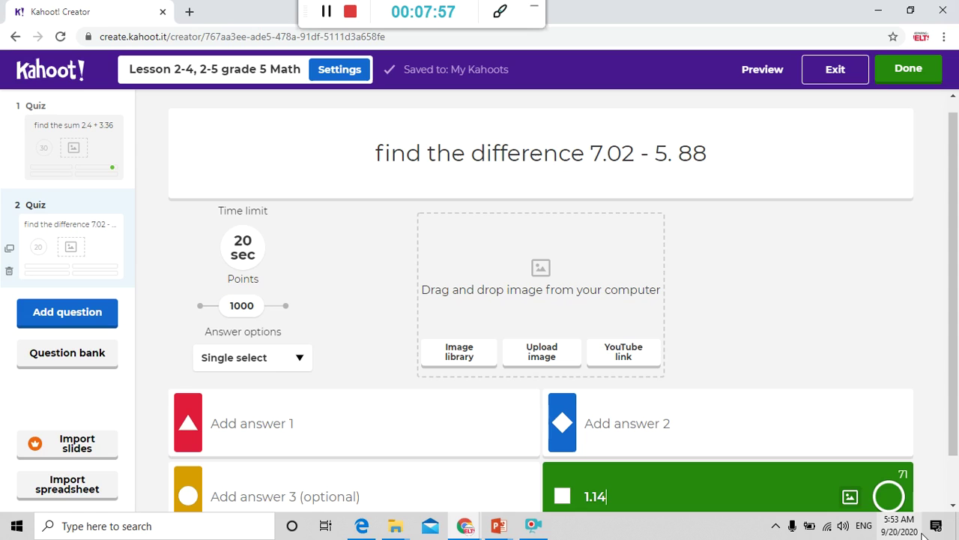
click(889, 496)
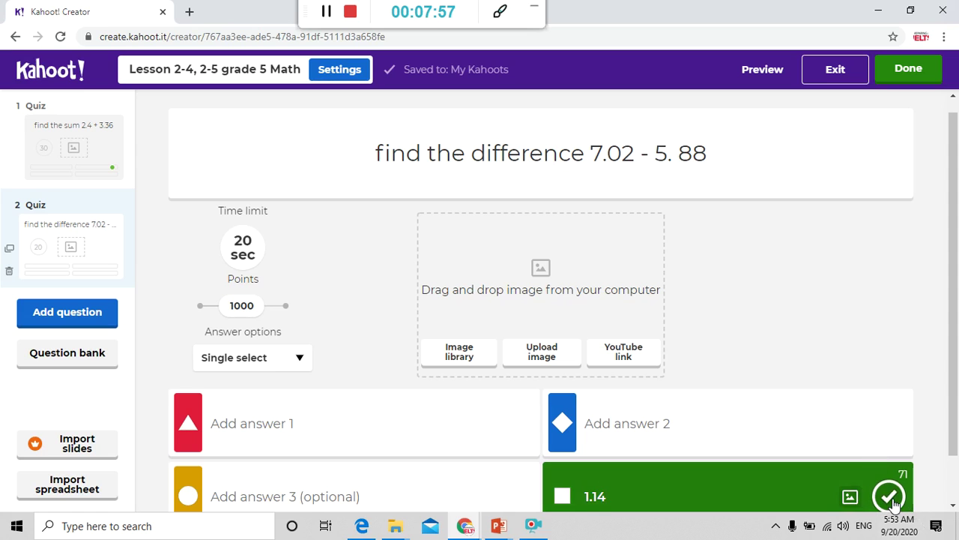
Fill answers 2, 1 and 3 with 2.14, 2. 86 and 12.90.
click(651, 428)
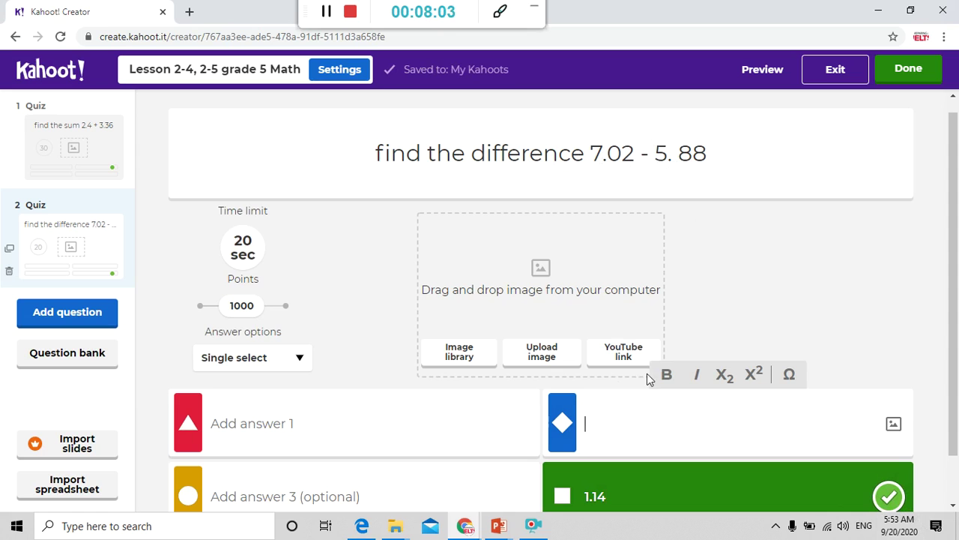
text(2.1)
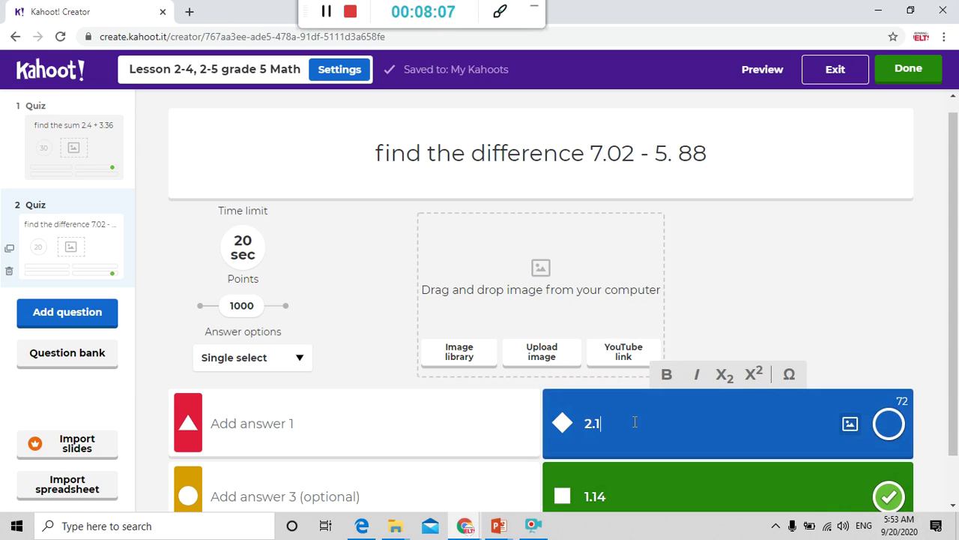
text(4)
click(257, 425)
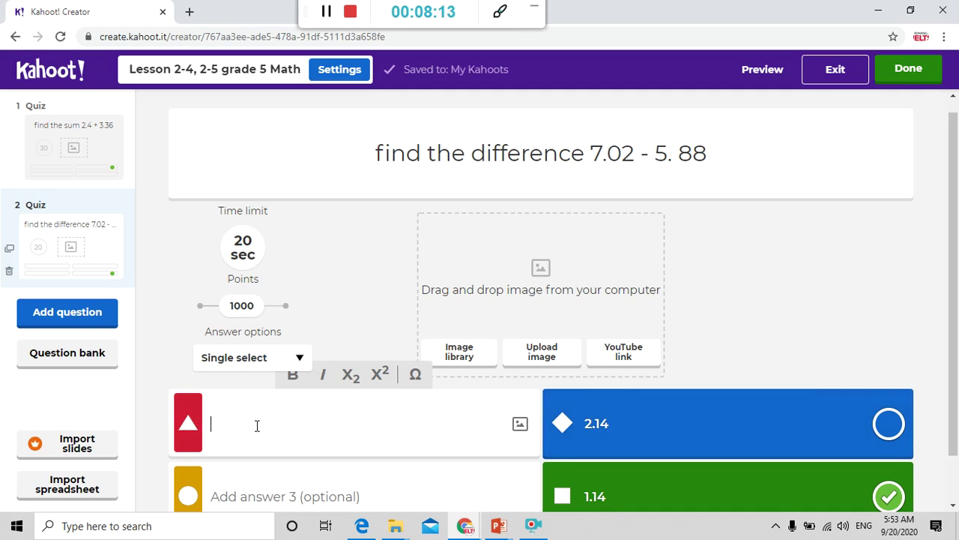
text(2)
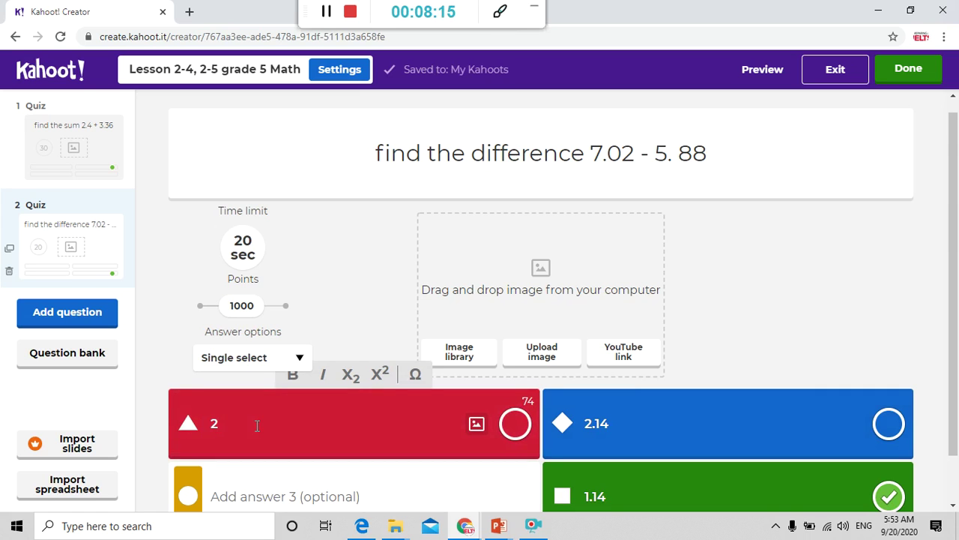
text(. 86)
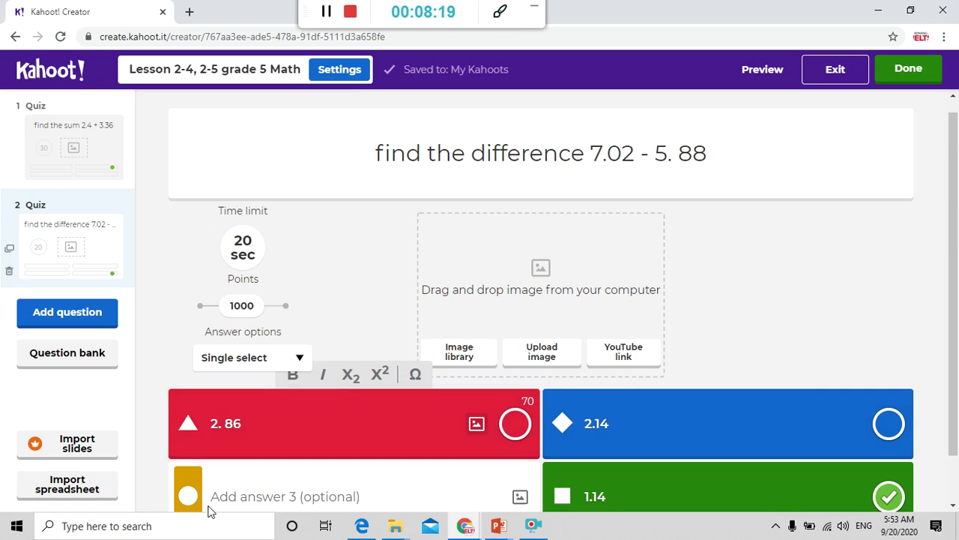
click(302, 487)
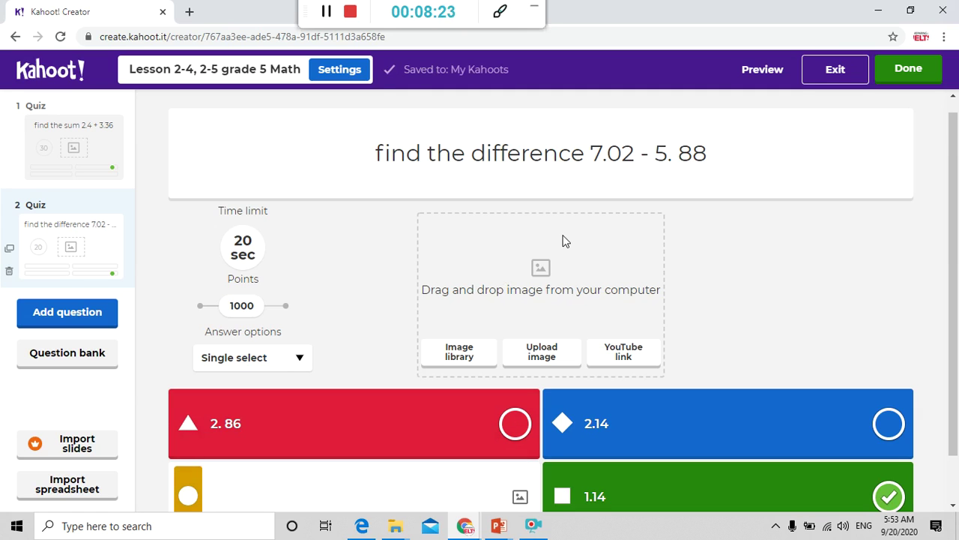
text(12)
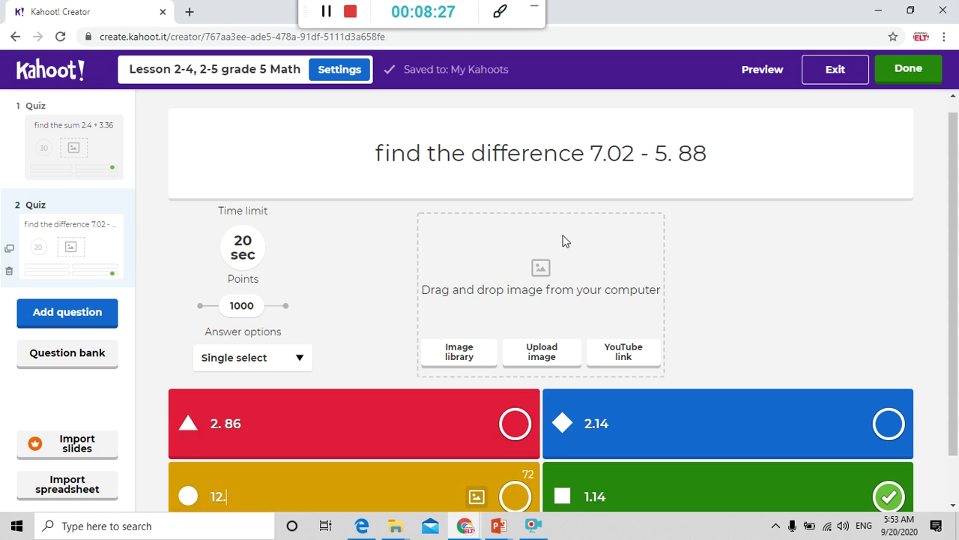
text(.90)
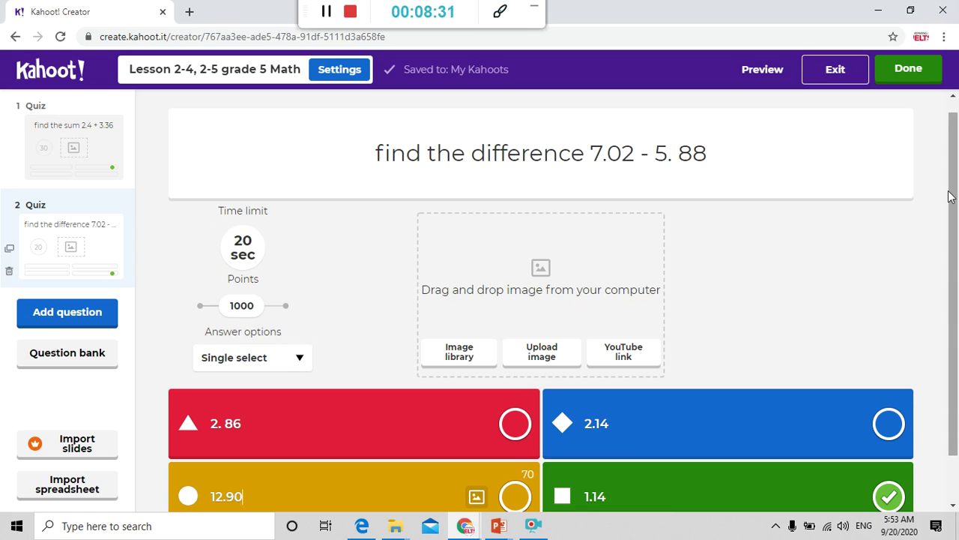
drag(949, 196, 948, 261)
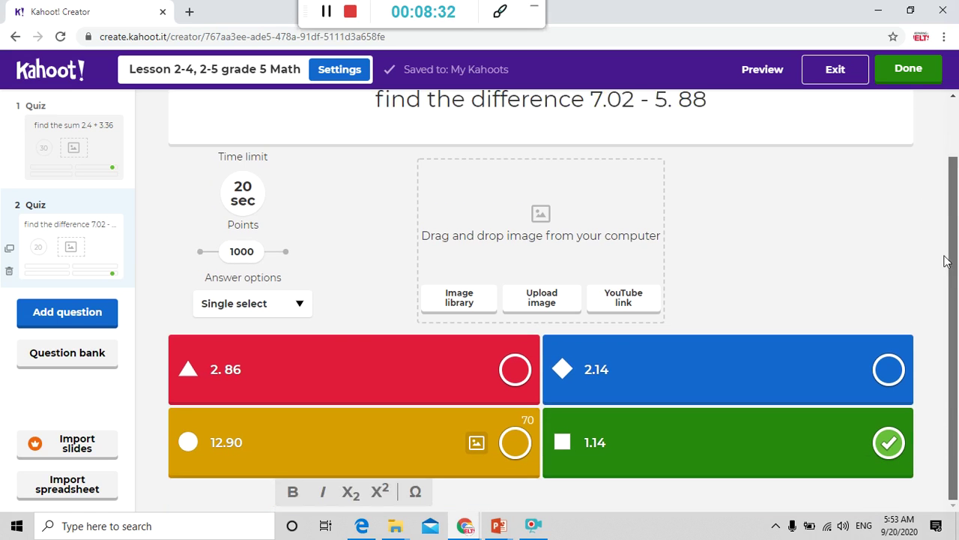
Save the two-question 'Lesson 2-4, 2-5 grade 5 Math' kahoot and return to My Kahoots.
click(908, 71)
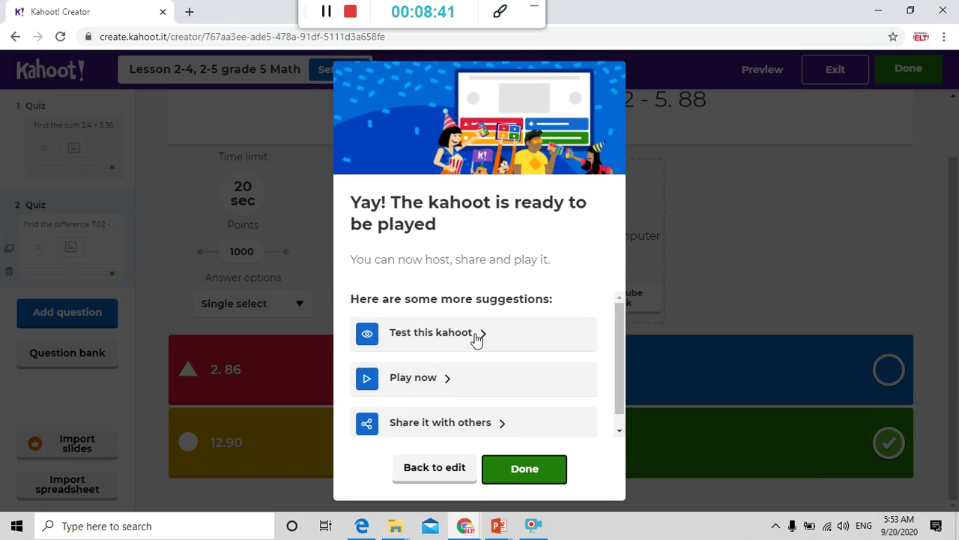
click(524, 472)
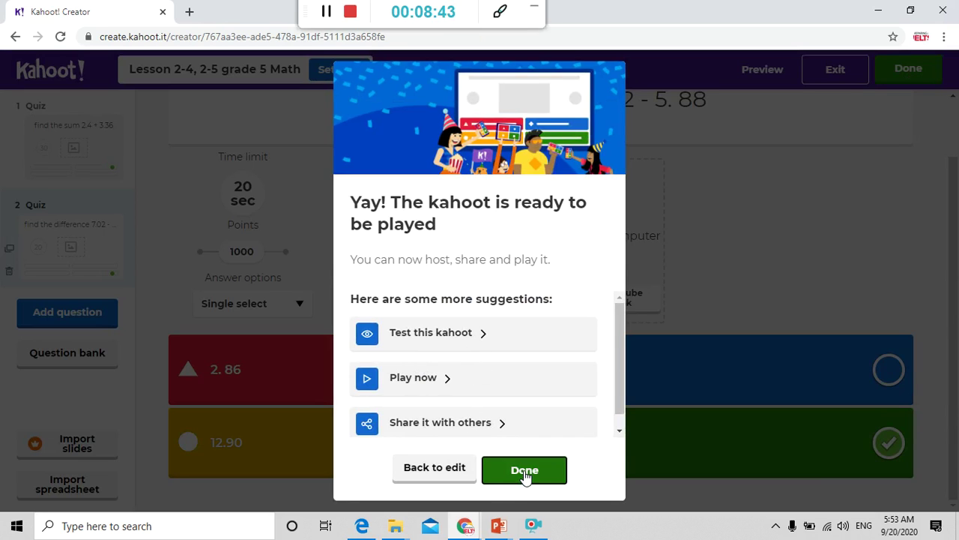